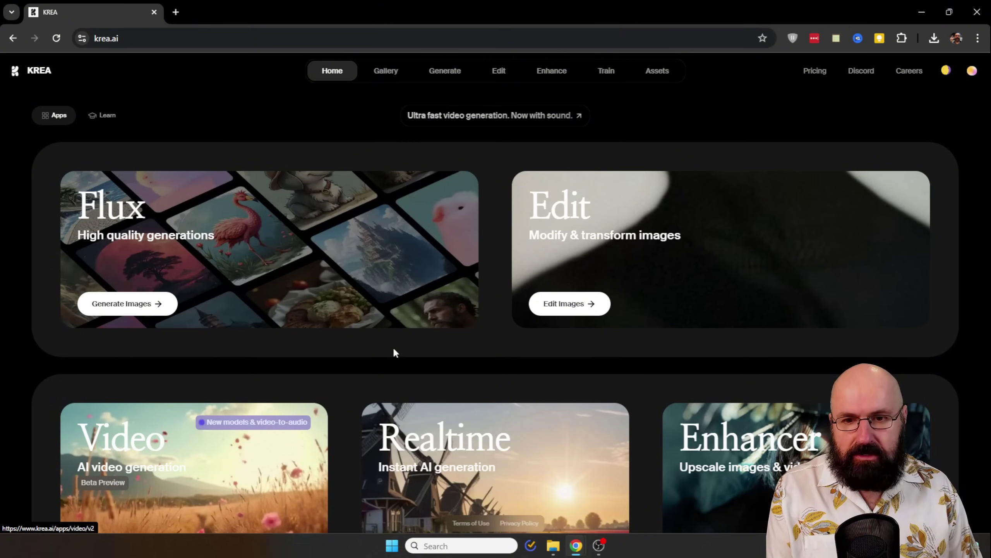
# Generate Flux images from the prompt 'red luxury car on grey background'.
pyautogui.moveTo(437, 78)
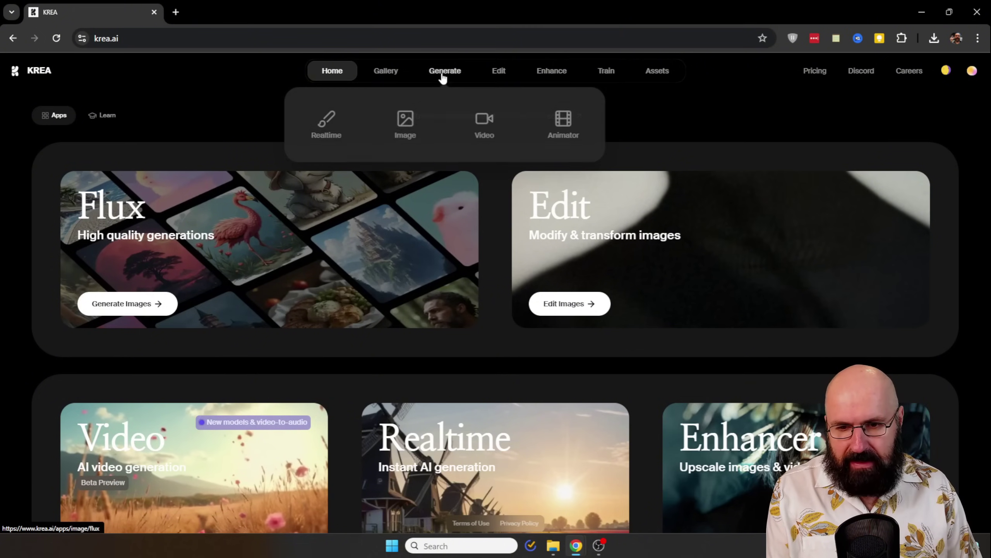
pyautogui.click(405, 133)
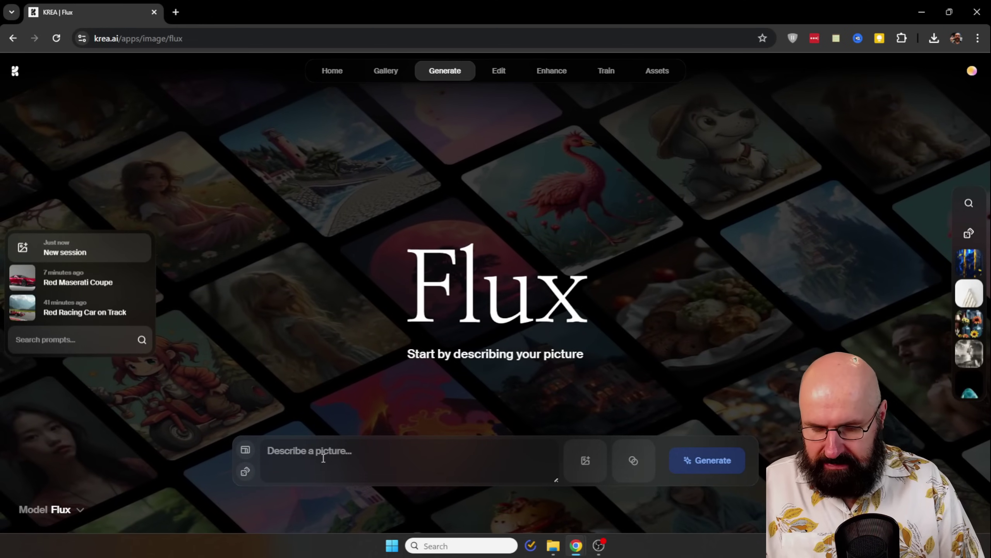
pyautogui.write('Iuxury car ')
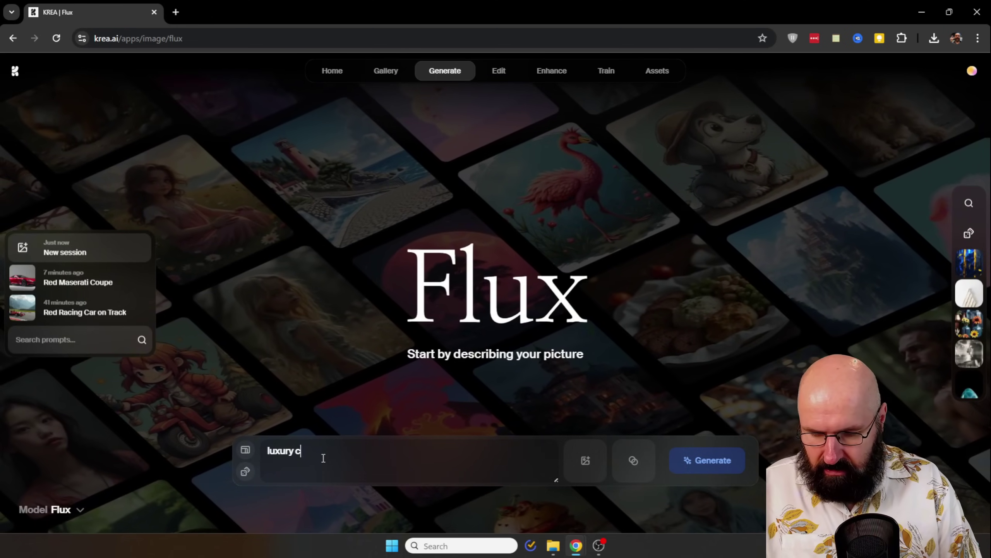
pyautogui.write('on grey ba')
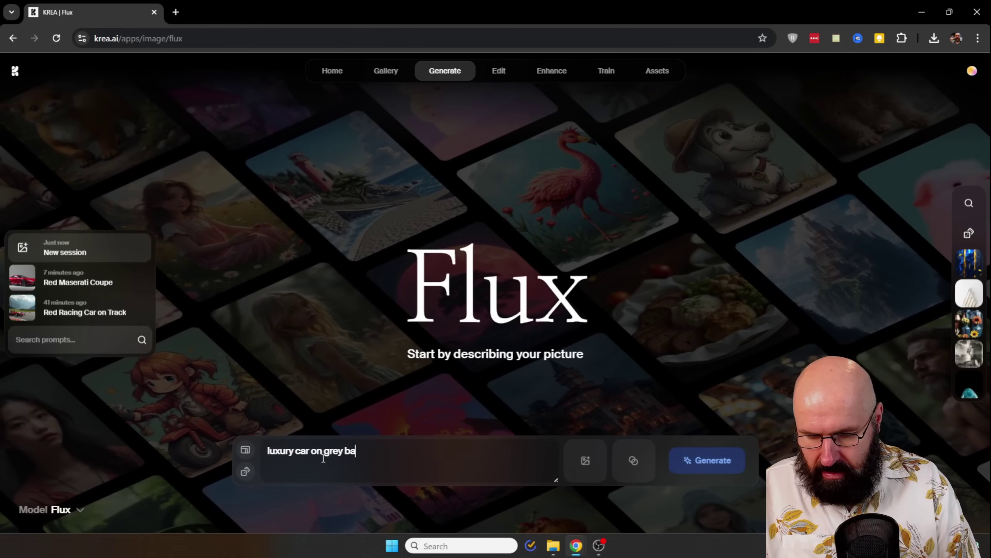
pyautogui.write('ckground')
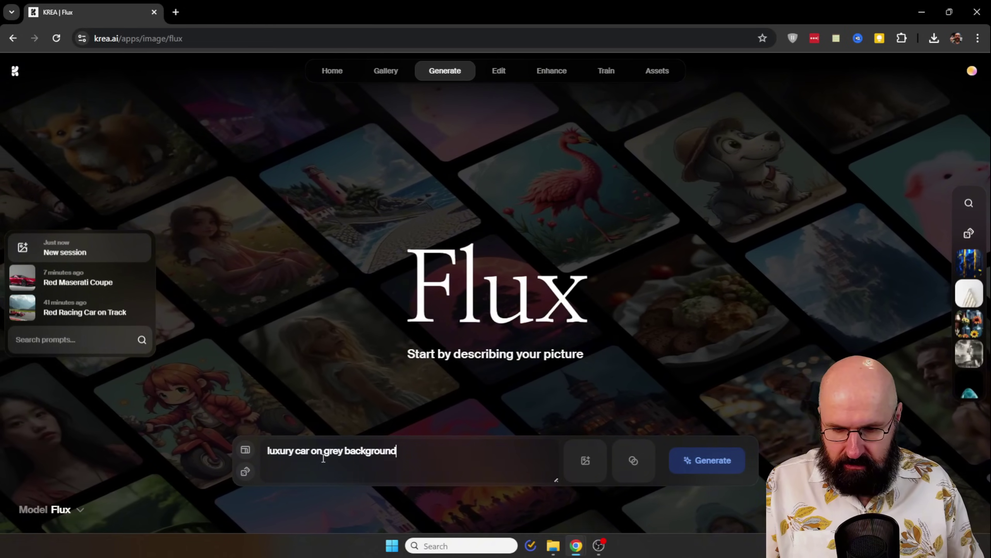
pyautogui.click(267, 451)
pyautogui.write('red')
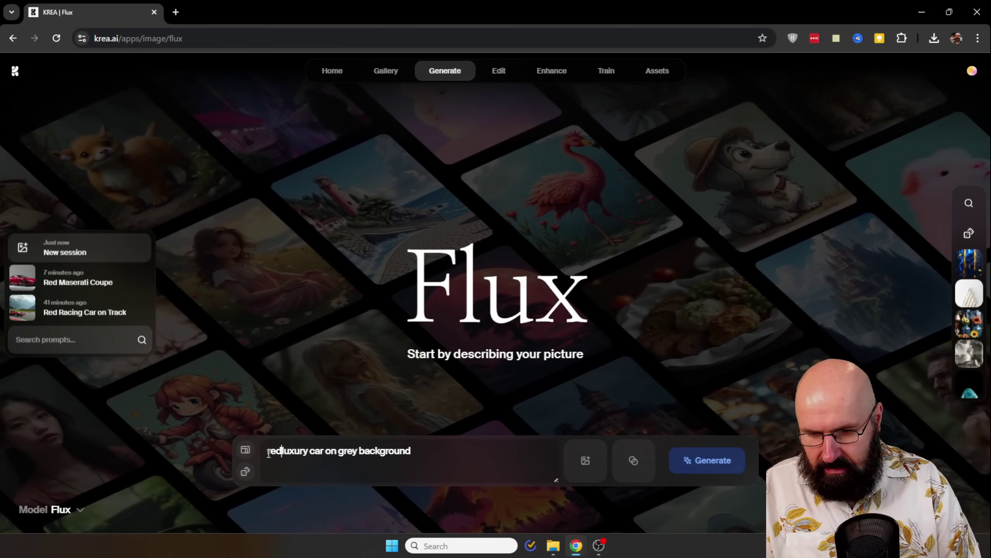
pyautogui.click(707, 461)
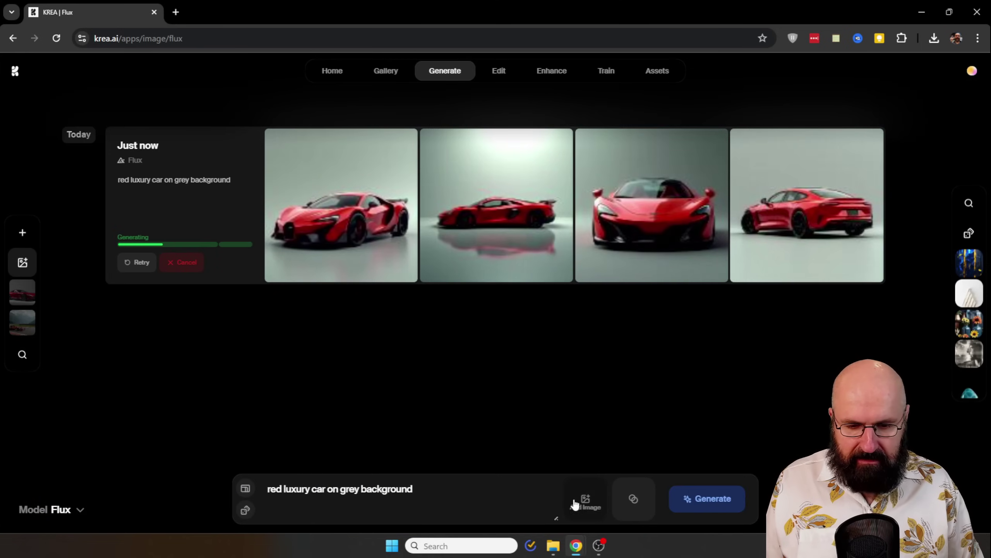
# Regenerate the car images at 16:9 and view the bottom-right one full size.
pyautogui.click(246, 493)
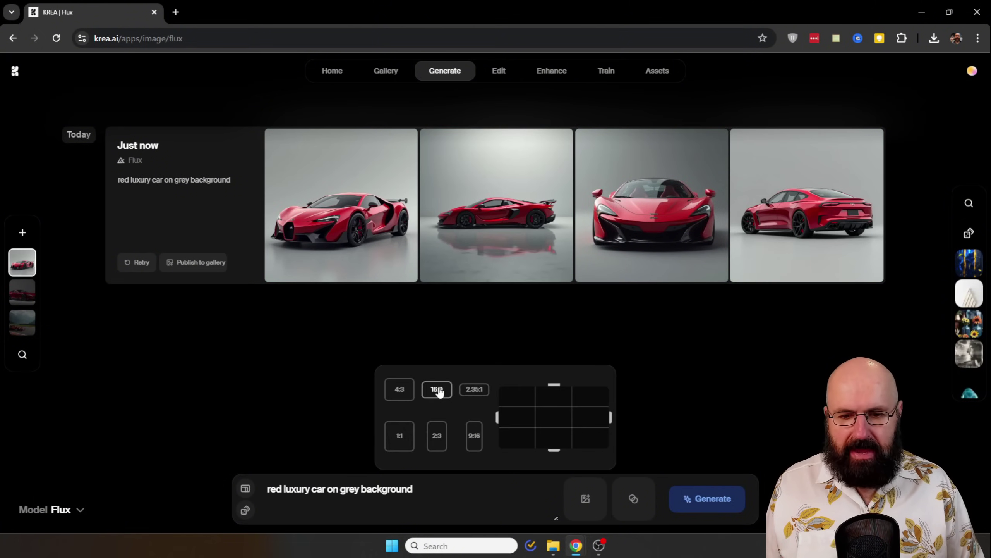
pyautogui.click(438, 390)
pyautogui.click(709, 507)
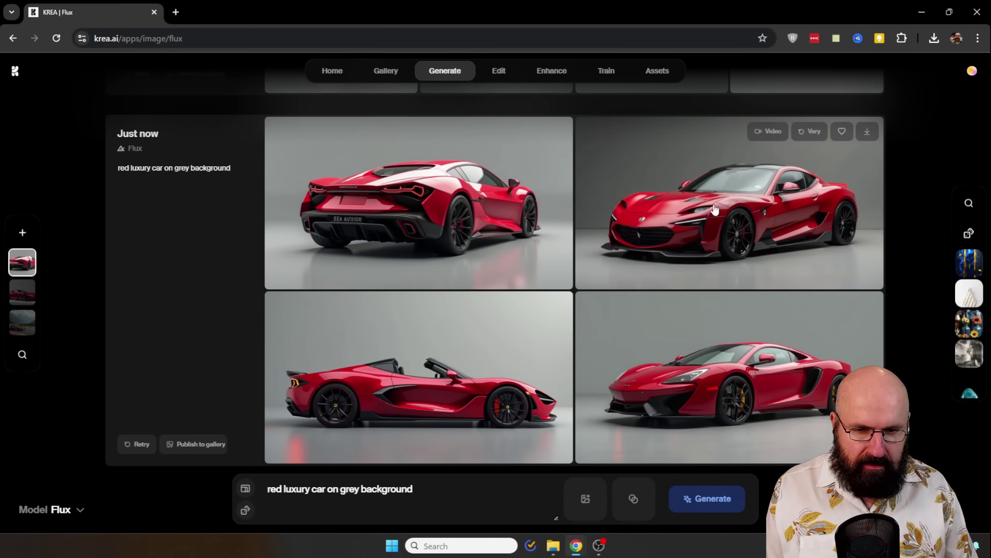
pyautogui.click(725, 365)
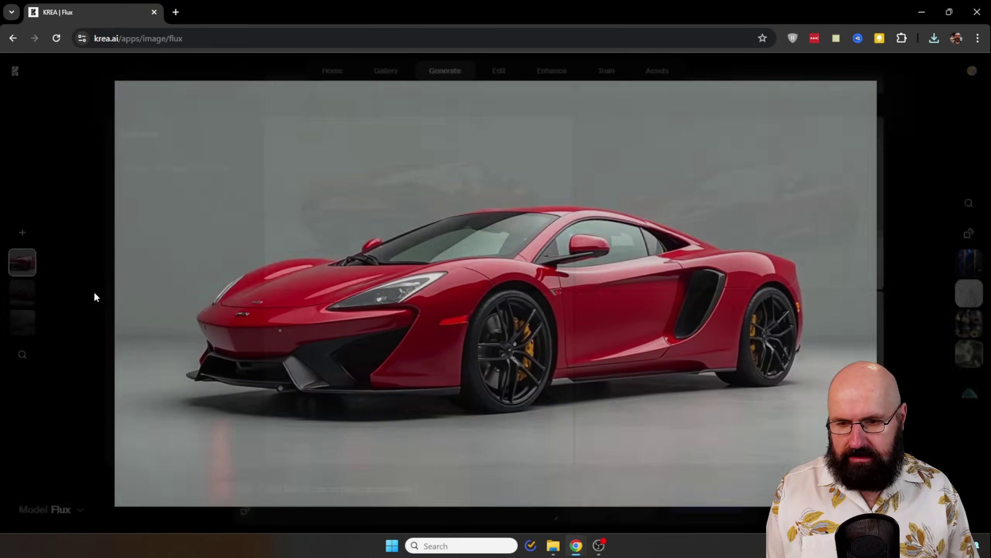
pyautogui.click(93, 289)
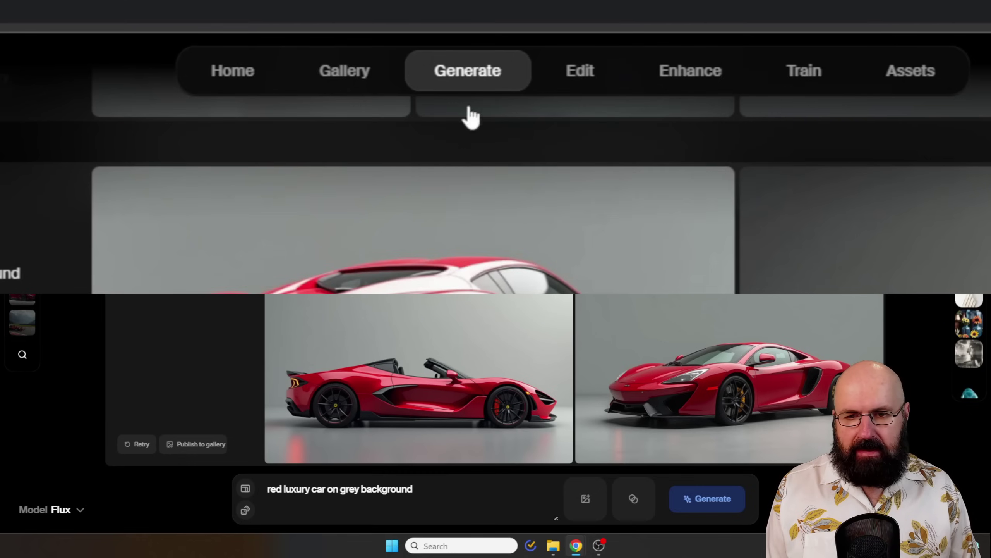
# Open the Realtime canvas and delete the pink circle and the blue square.
pyautogui.moveTo(447, 77)
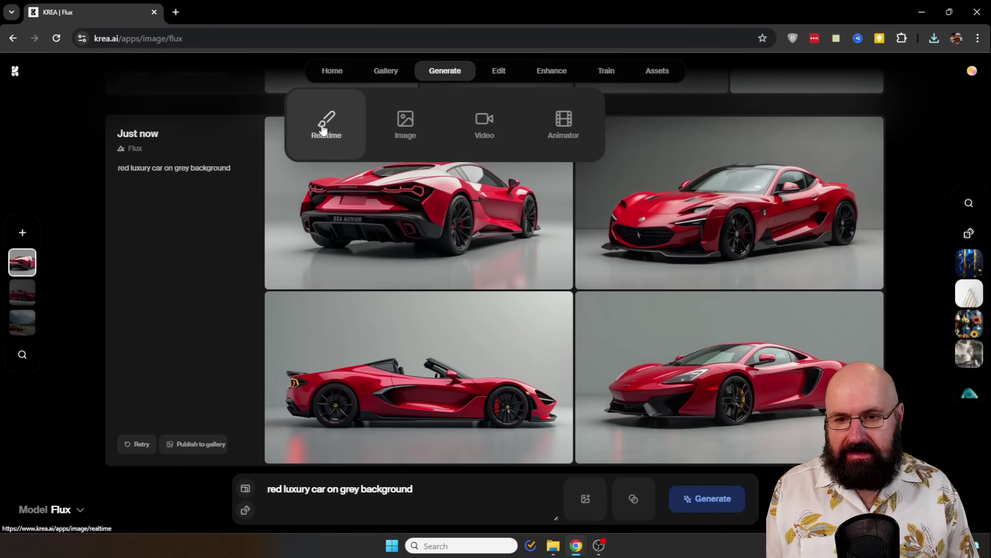
pyautogui.click(323, 130)
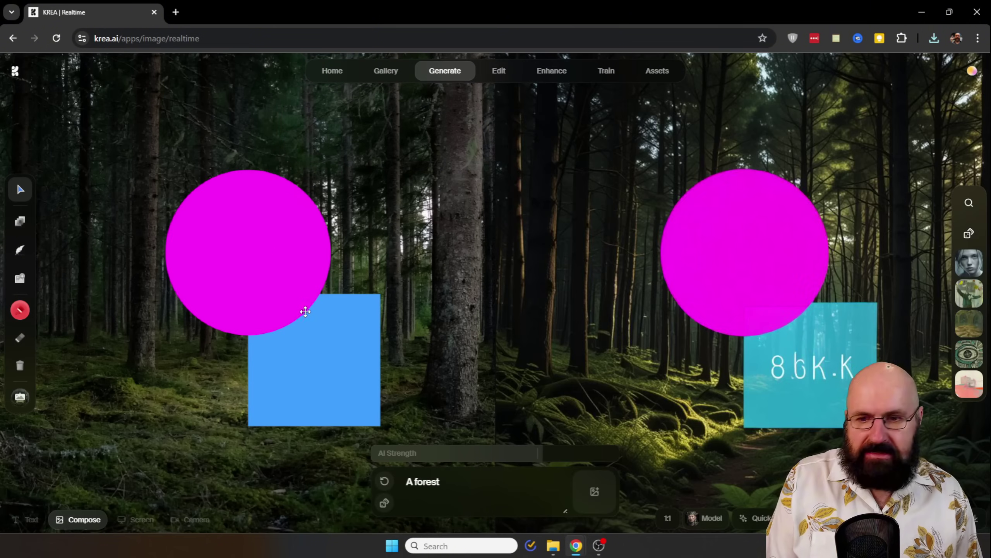
pyautogui.click(285, 268)
pyautogui.click(20, 365)
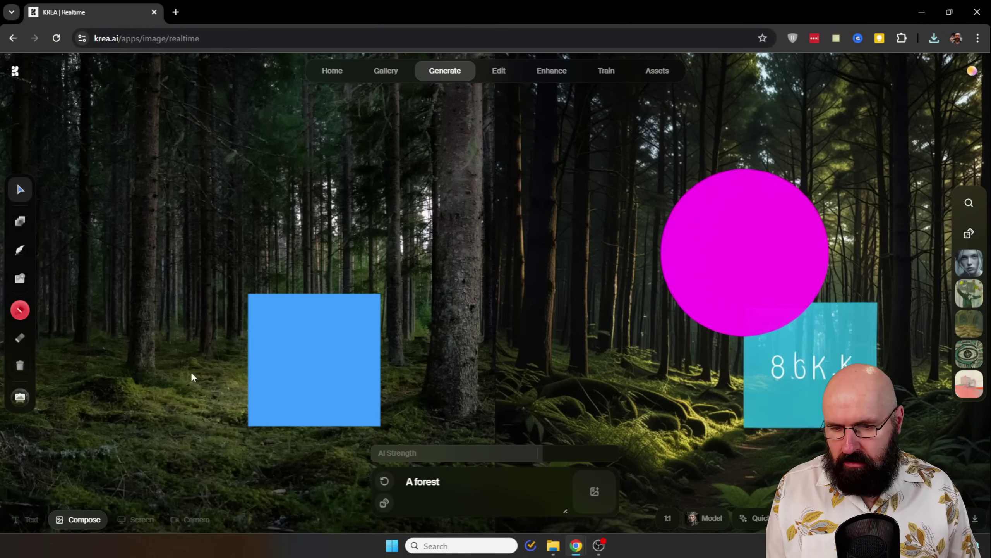
pyautogui.click(279, 352)
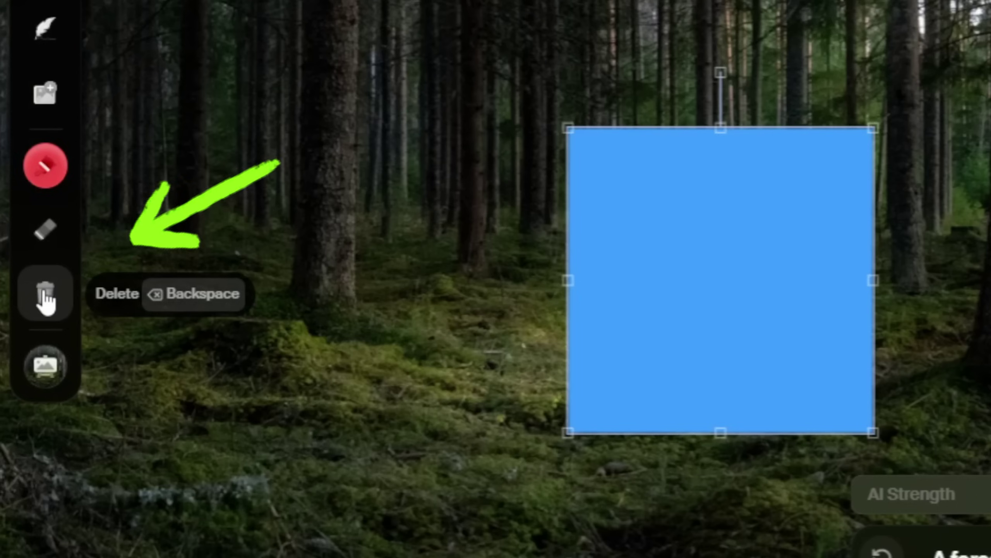
pyautogui.click(20, 365)
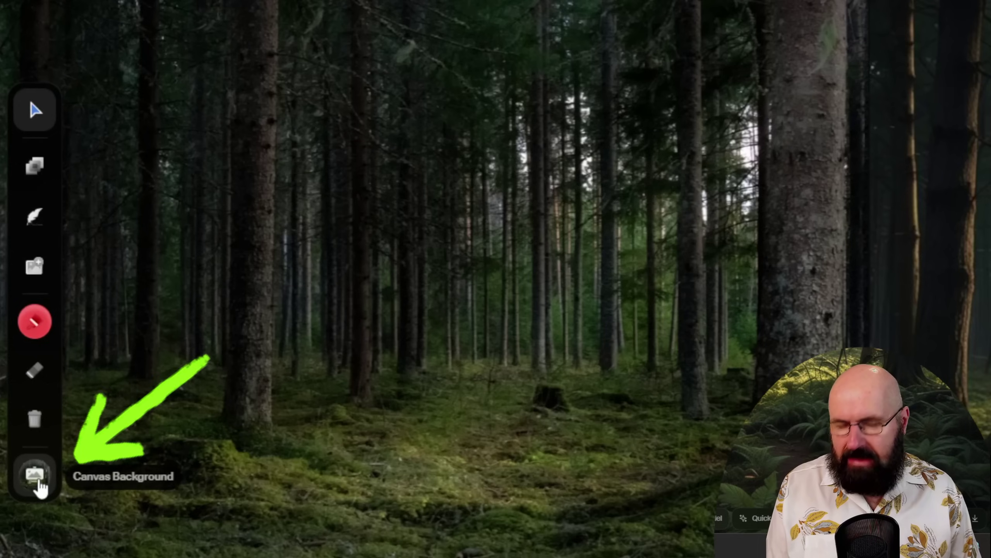
# Set the misty teal forest photo from Photos as the canvas background.
pyautogui.click(40, 482)
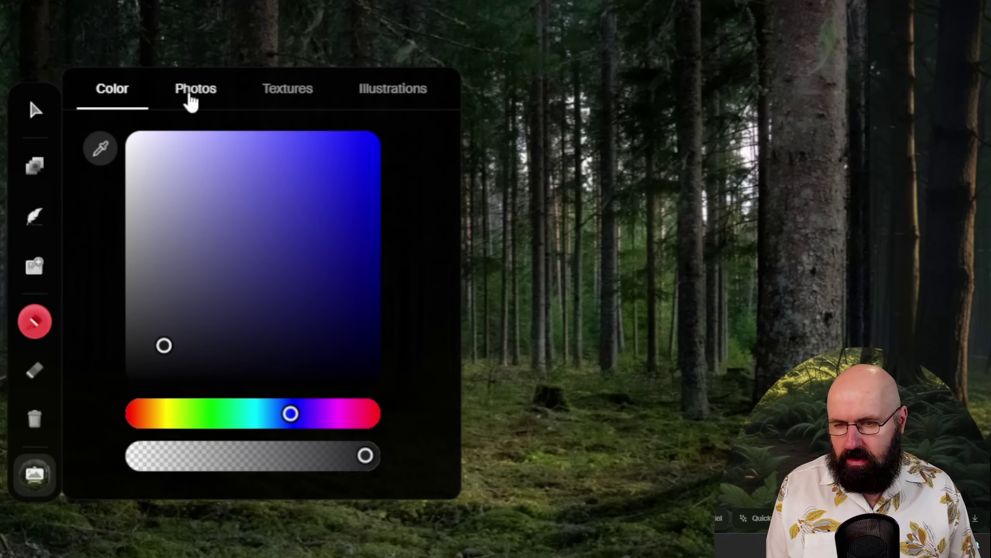
pyautogui.click(190, 96)
pyautogui.click(267, 93)
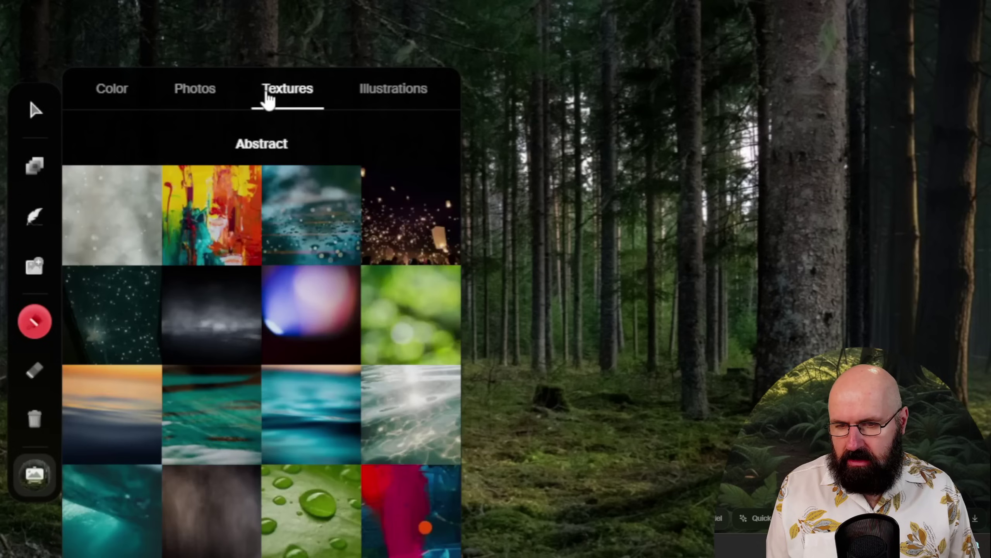
pyautogui.click(404, 92)
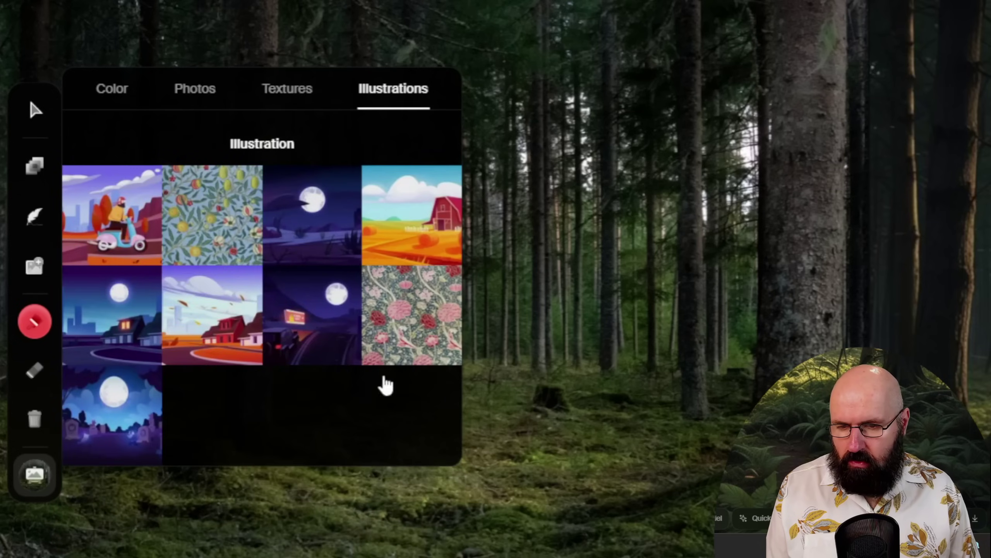
pyautogui.click(195, 98)
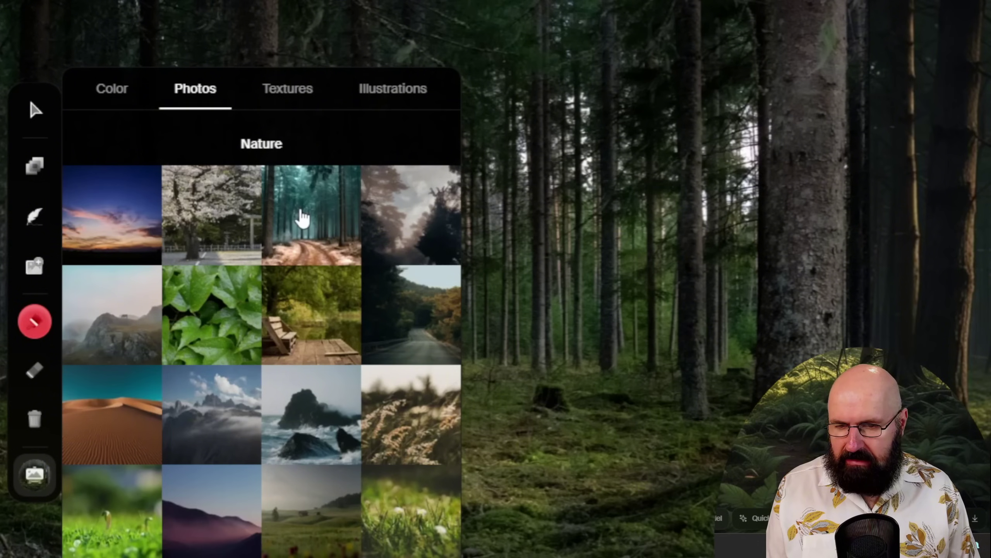
pyautogui.click(303, 219)
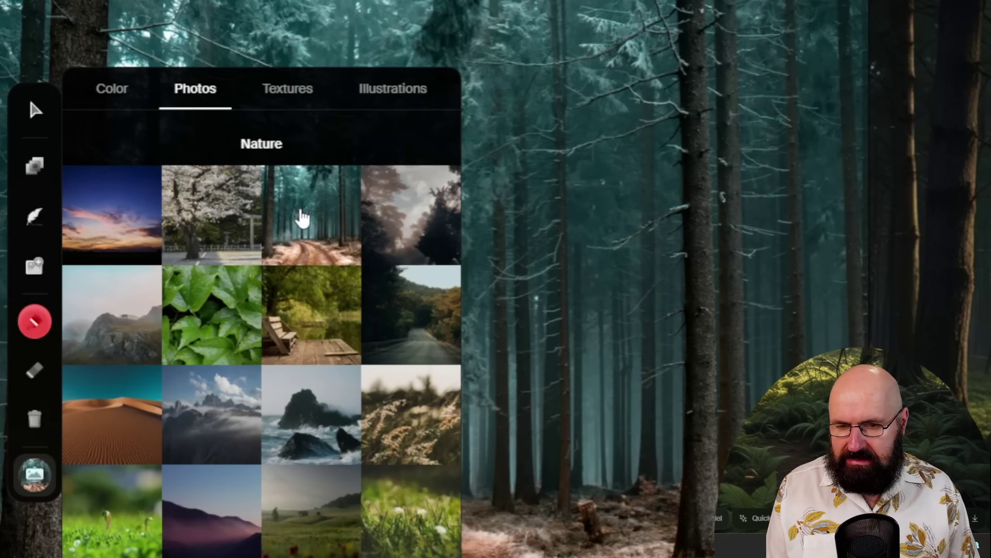
pyautogui.click(569, 260)
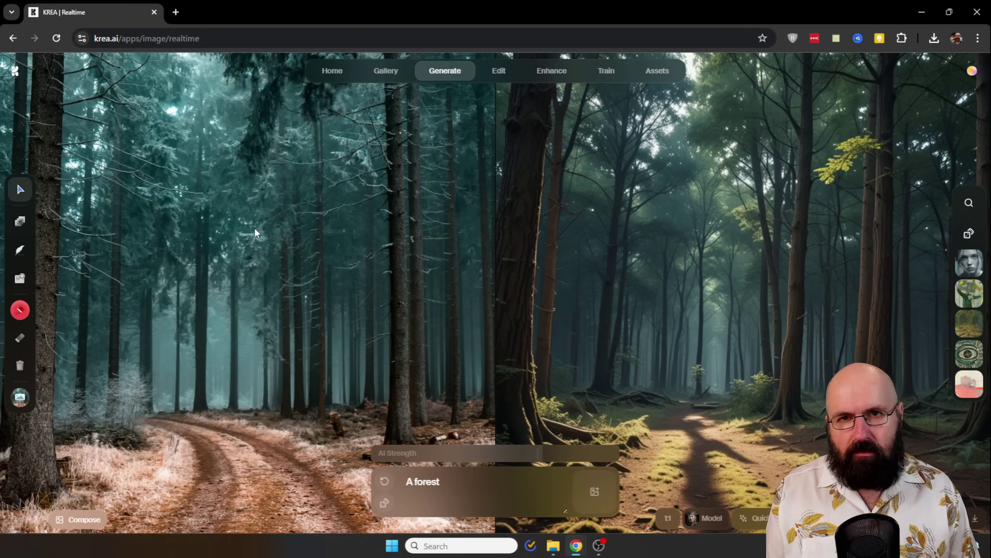
# Paste the red car image, enlarge and position it, and remove its grey background.
pyautogui.hotkey('ctrl', 'v')
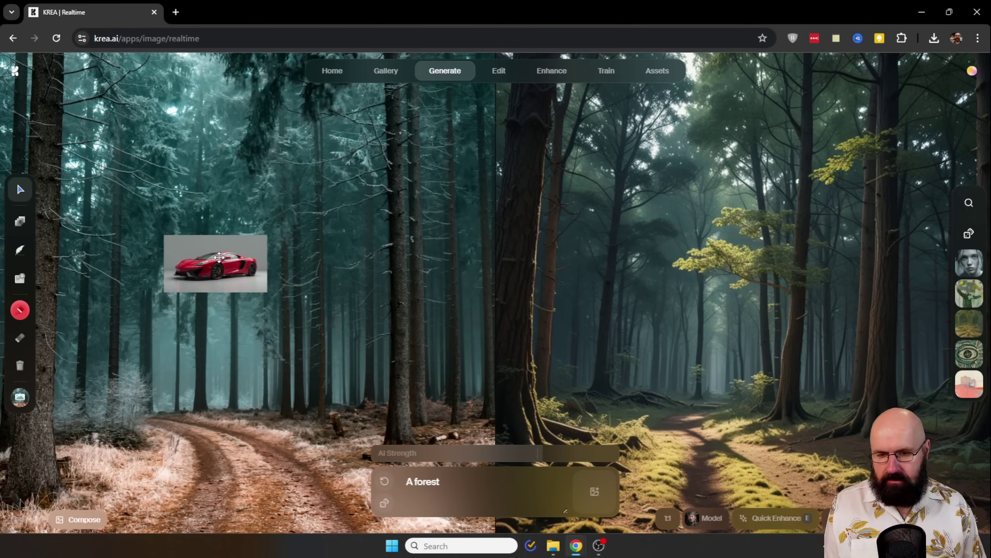
pyautogui.moveTo(219, 257); pyautogui.dragTo(160, 193)
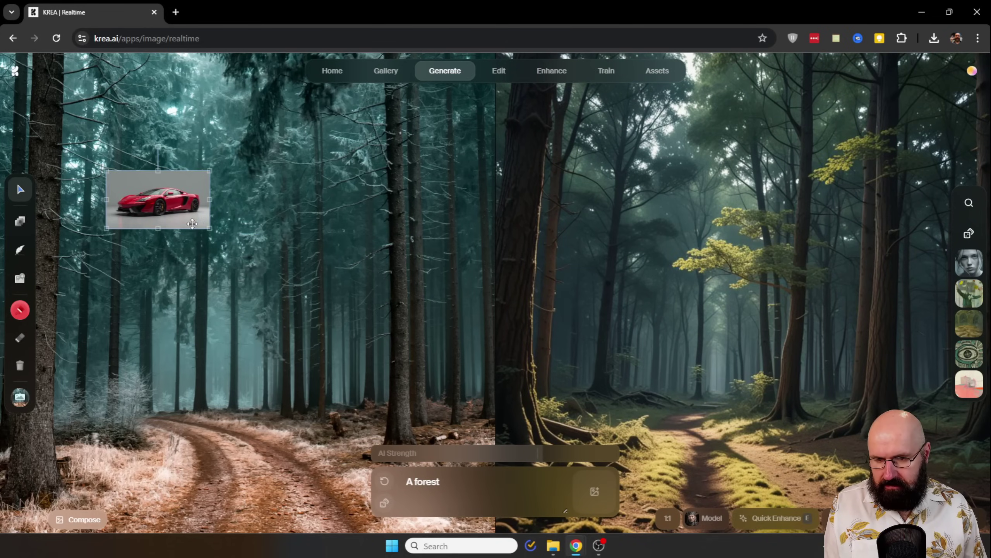
pyautogui.moveTo(211, 234); pyautogui.dragTo(431, 374)
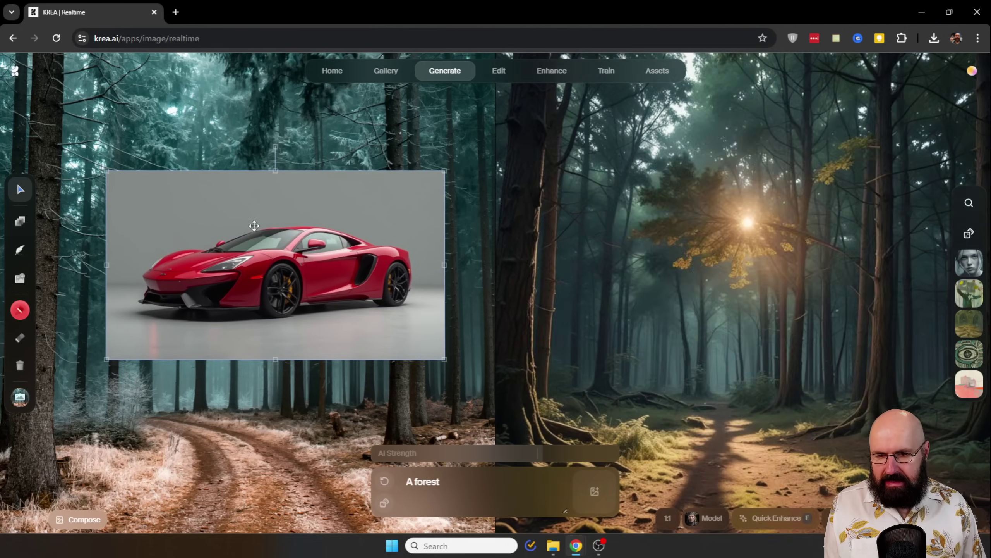
pyautogui.rightClick(254, 225)
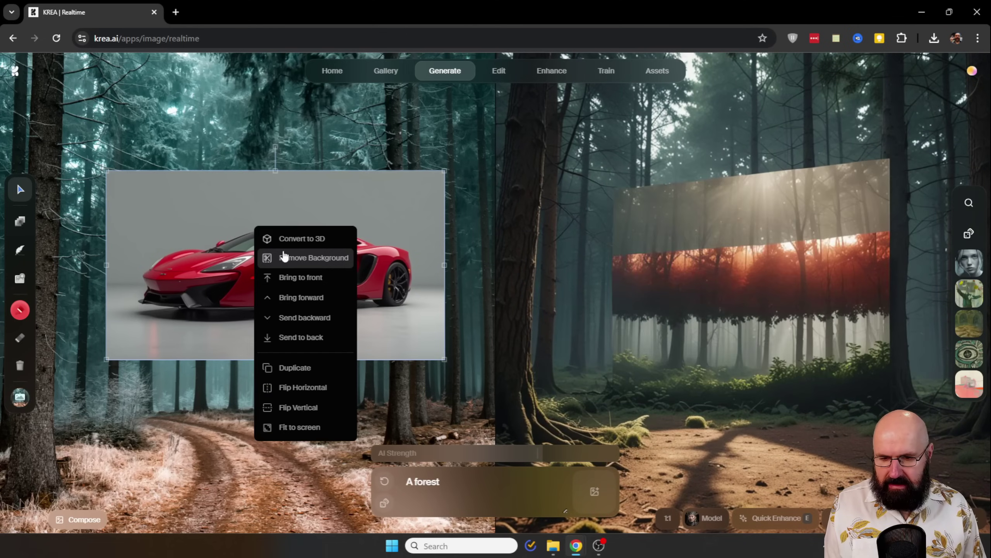
pyautogui.click(336, 259)
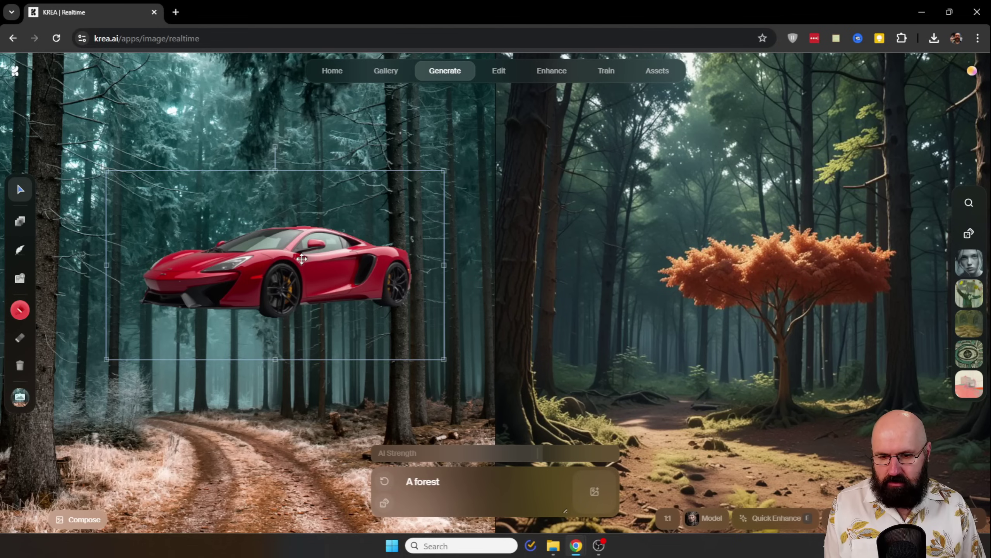
# Convert the cut-out red car into a 3D model.
pyautogui.rightClick(302, 259)
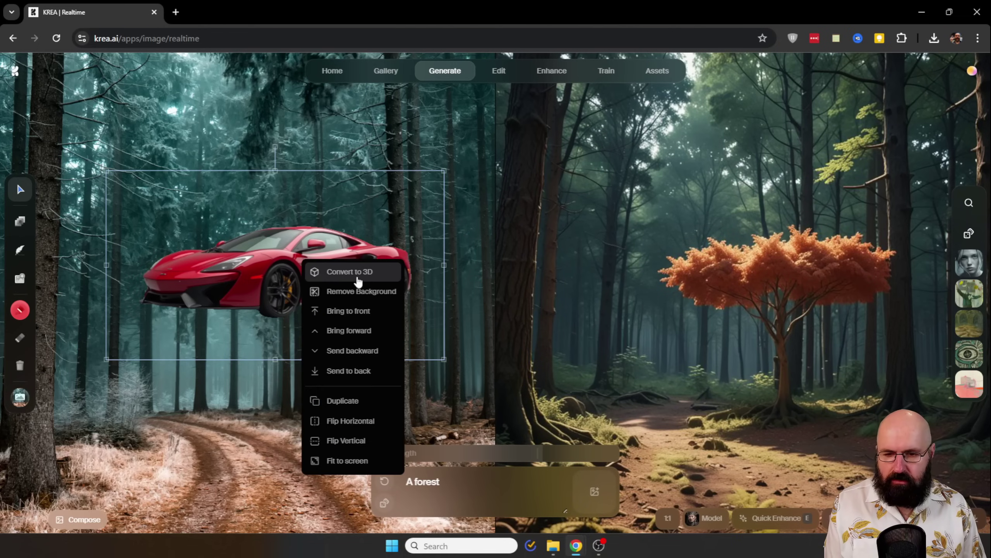
pyautogui.click(358, 280)
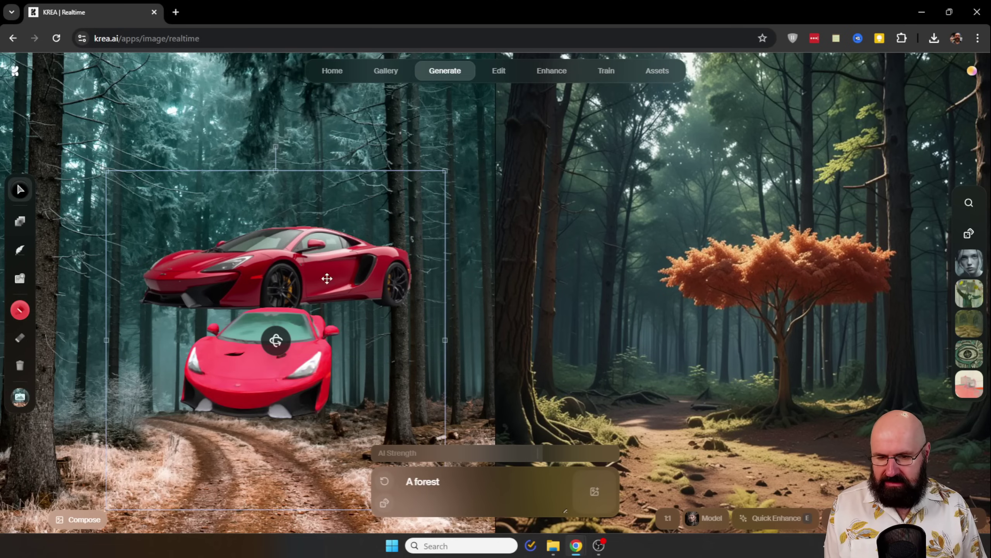
# Delete the flat car and rotate the 3D car to a new angle.
pyautogui.click(20, 365)
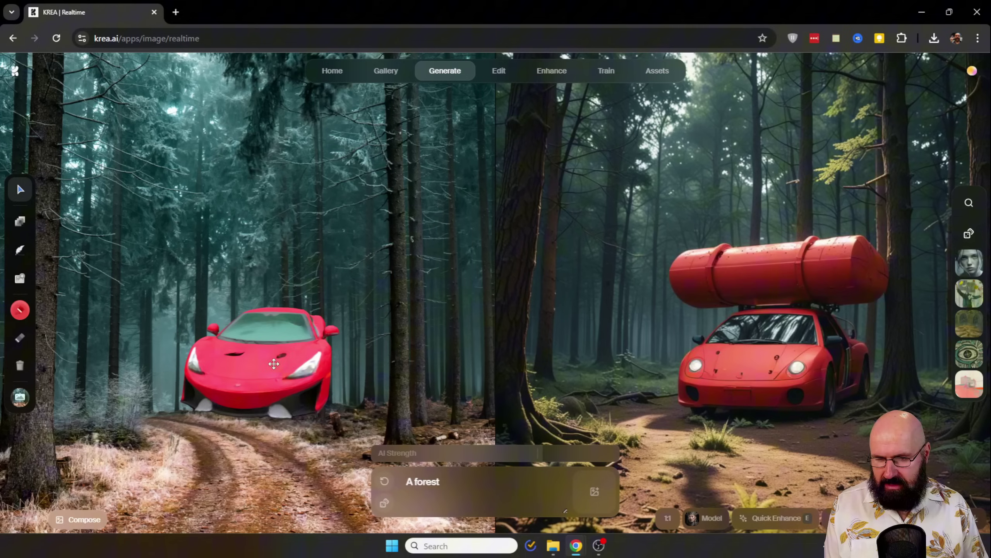
pyautogui.click(282, 369)
pyautogui.moveTo(277, 342); pyautogui.dragTo(260, 438)
# Insert 'red luxury car in a' before 'forest' in the prompt.
pyautogui.click(458, 480)
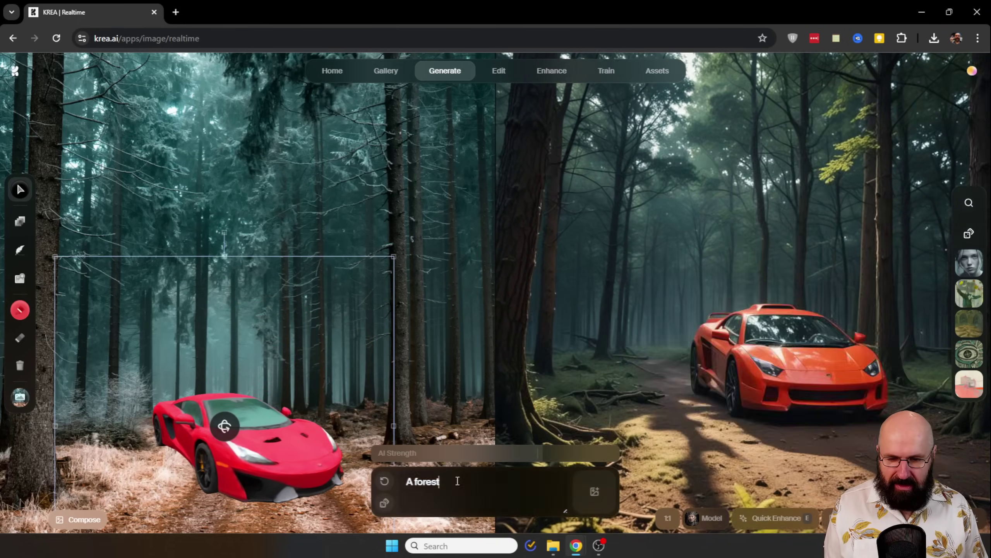
pyautogui.click(416, 484)
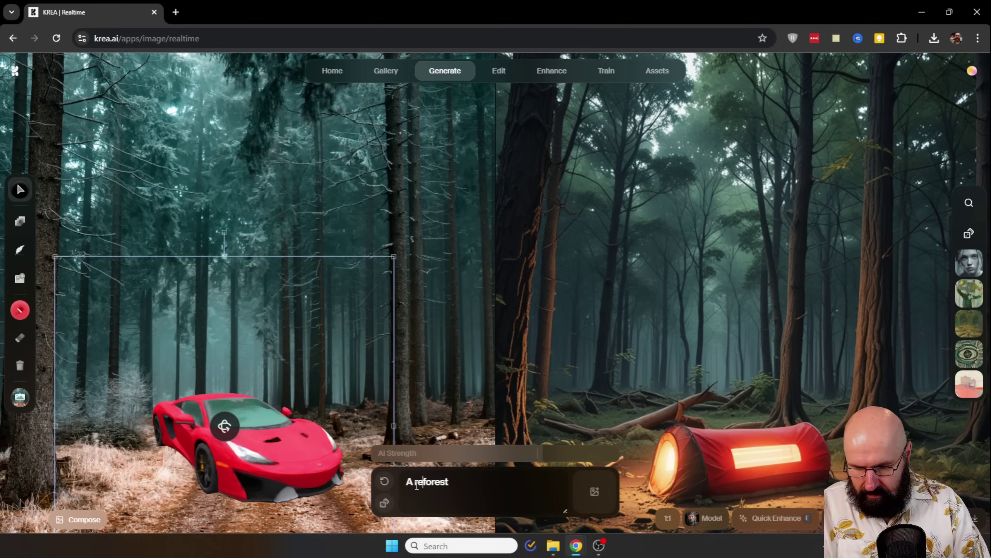
pyautogui.write('red luxury car in a')
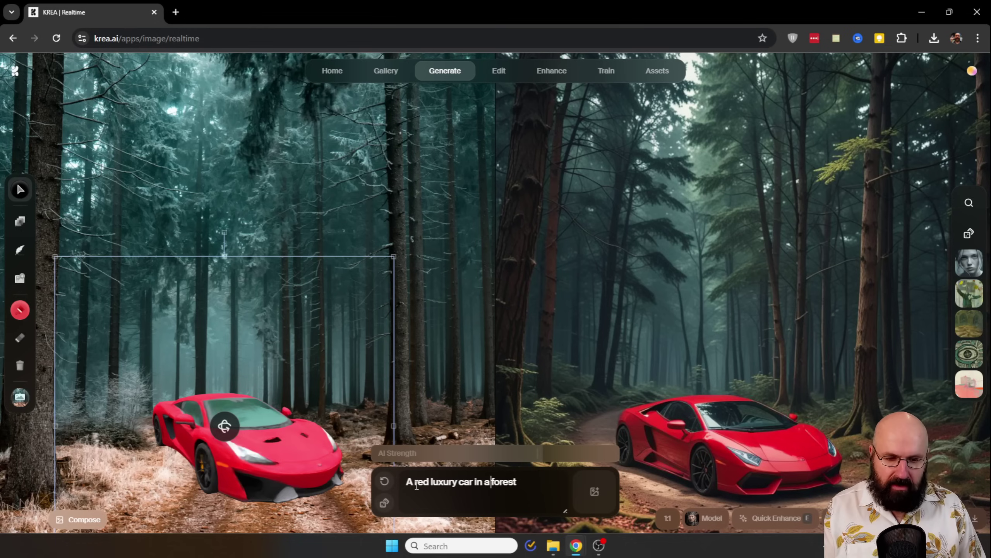
# Turn the 3D car left, move it along the forest path, enlarge and tilt it.
pyautogui.click(417, 486)
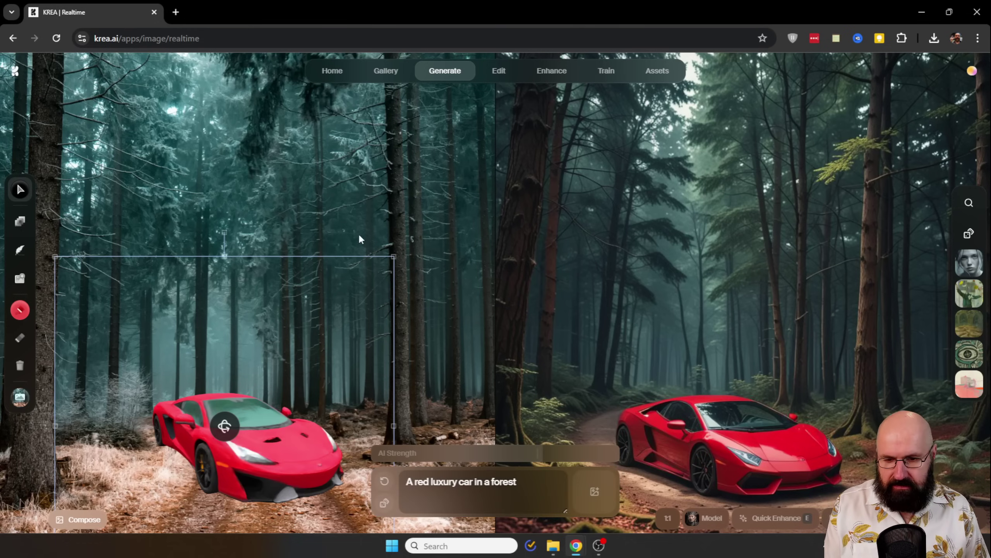
pyautogui.moveTo(228, 420); pyautogui.dragTo(192, 417)
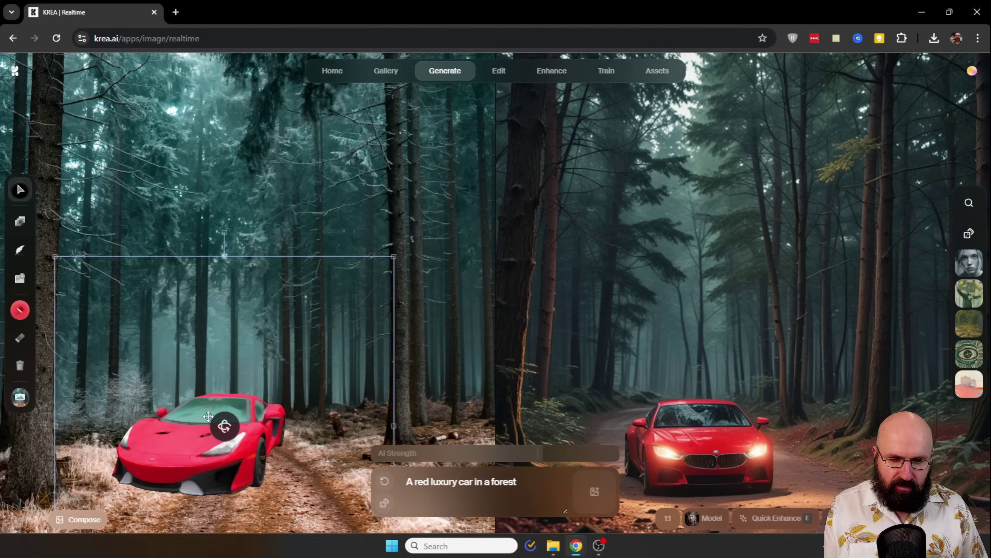
pyautogui.moveTo(266, 448); pyautogui.dragTo(308, 453)
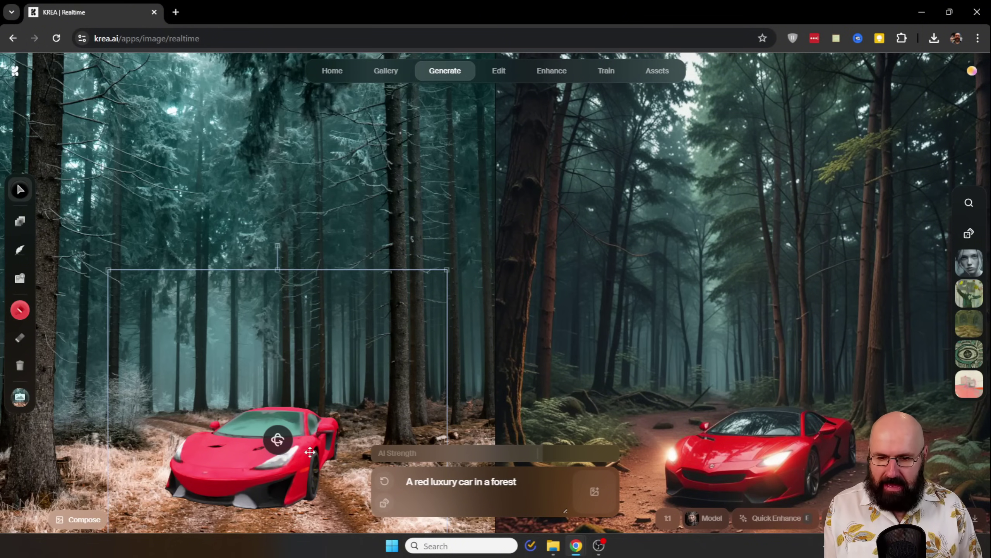
pyautogui.moveTo(446, 270); pyautogui.dragTo(536, 181)
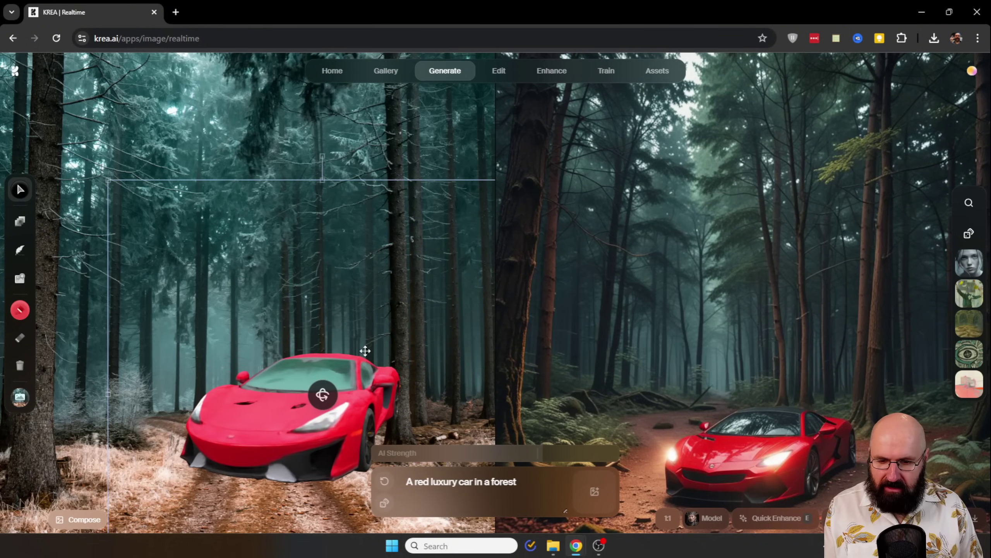
pyautogui.moveTo(323, 396); pyautogui.dragTo(243, 433)
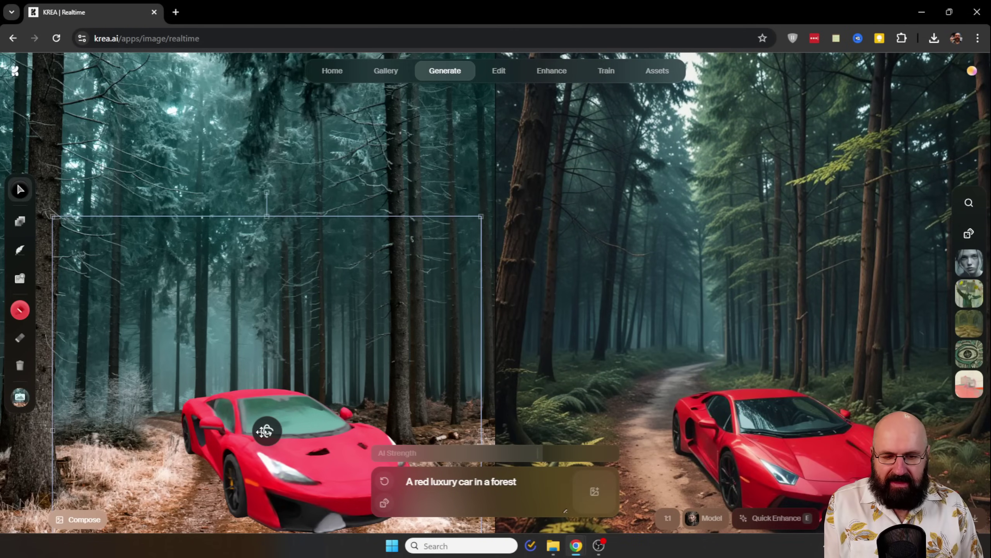
pyautogui.moveTo(289, 428); pyautogui.dragTo(261, 426)
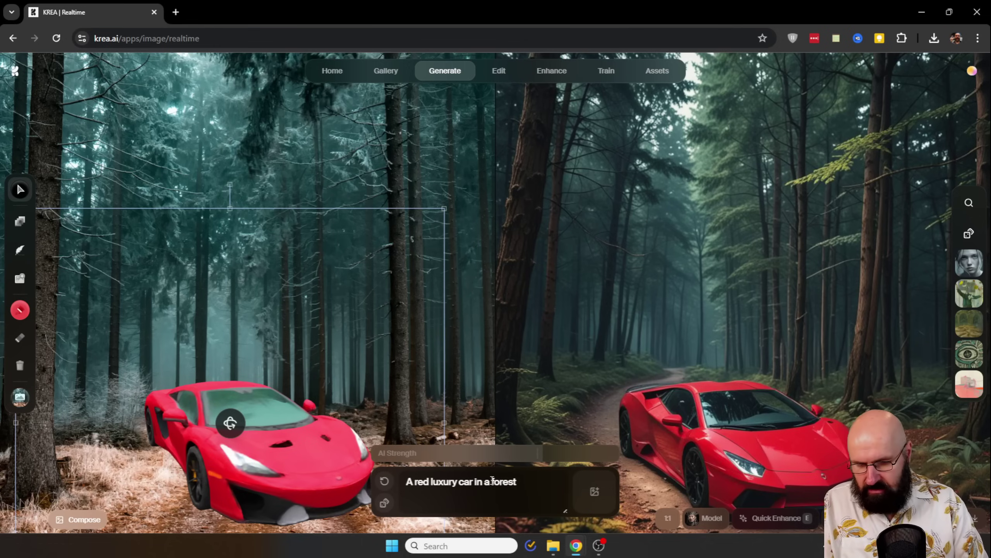
# Rewrite the prompt as 'A red luxury car at a beach dramatic sky at night'.
pyautogui.click(492, 480)
pyautogui.write('winter')
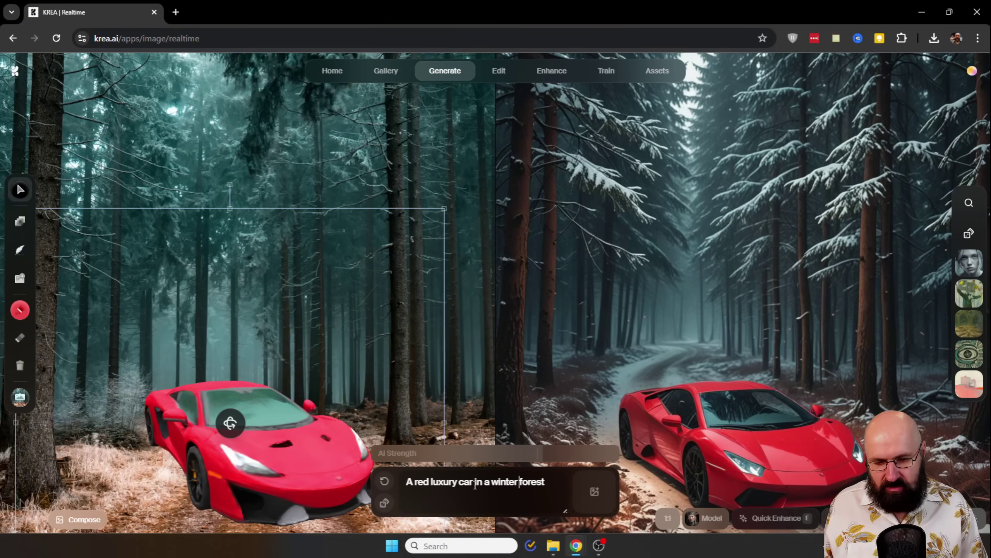
pyautogui.moveTo(475, 485); pyautogui.dragTo(556, 490)
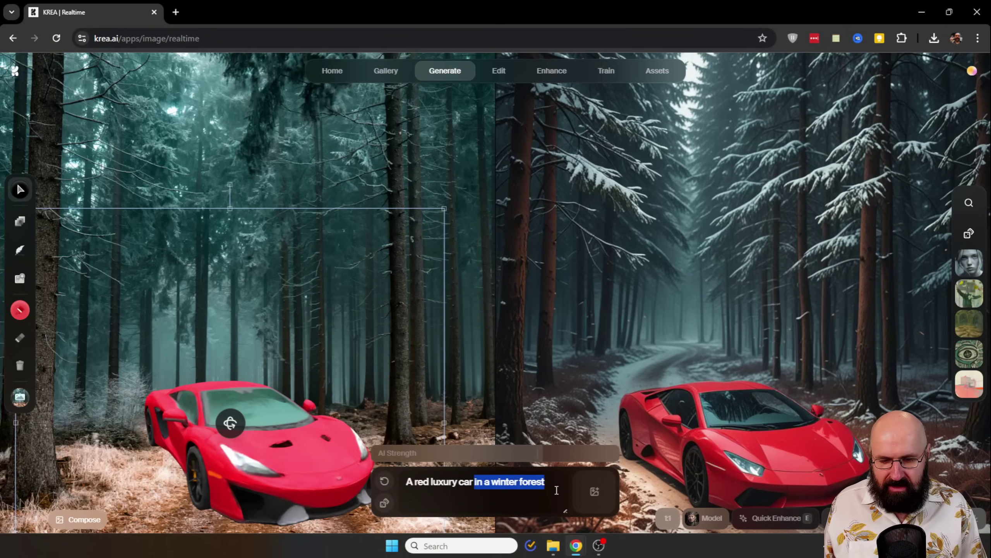
pyautogui.write('at a')
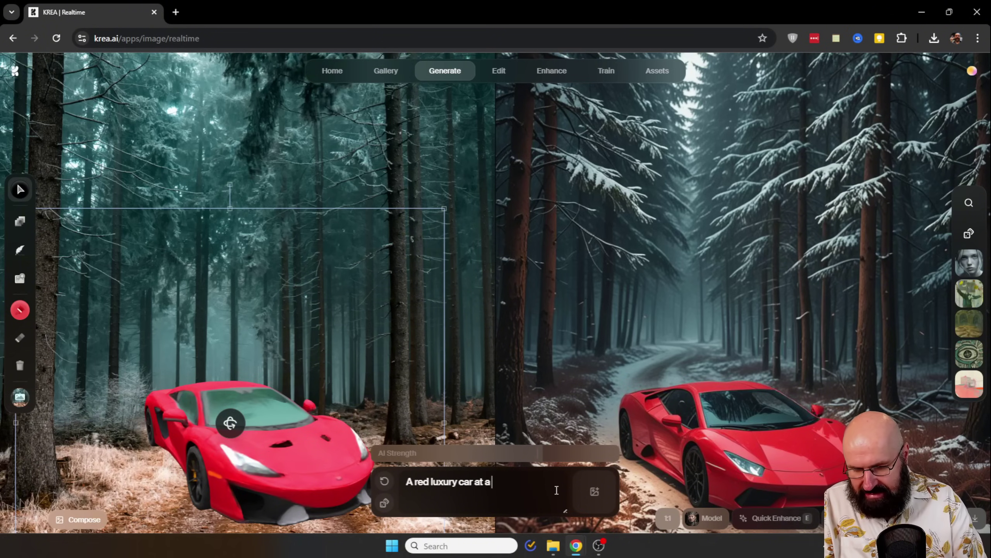
pyautogui.write(' beach dramat')
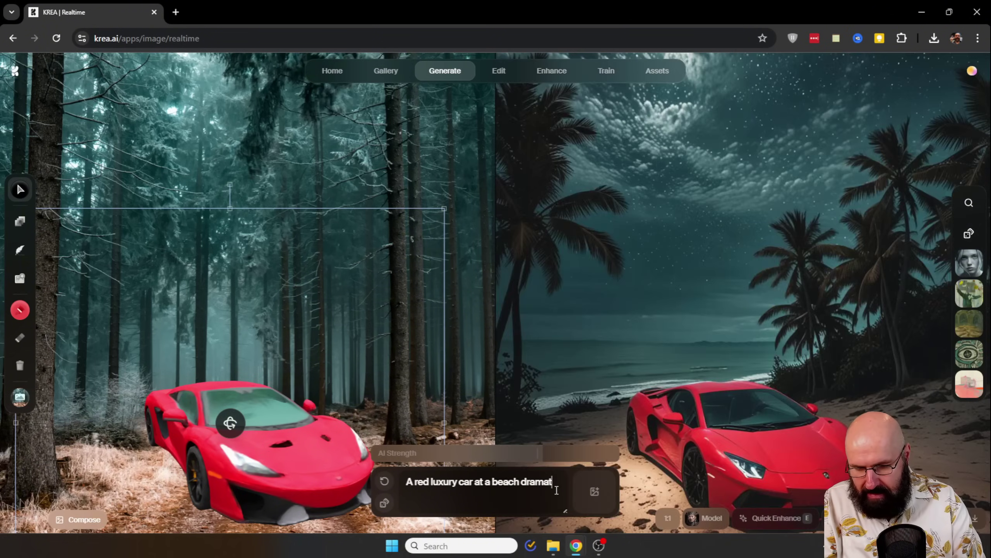
pyautogui.write('ic sky at night')
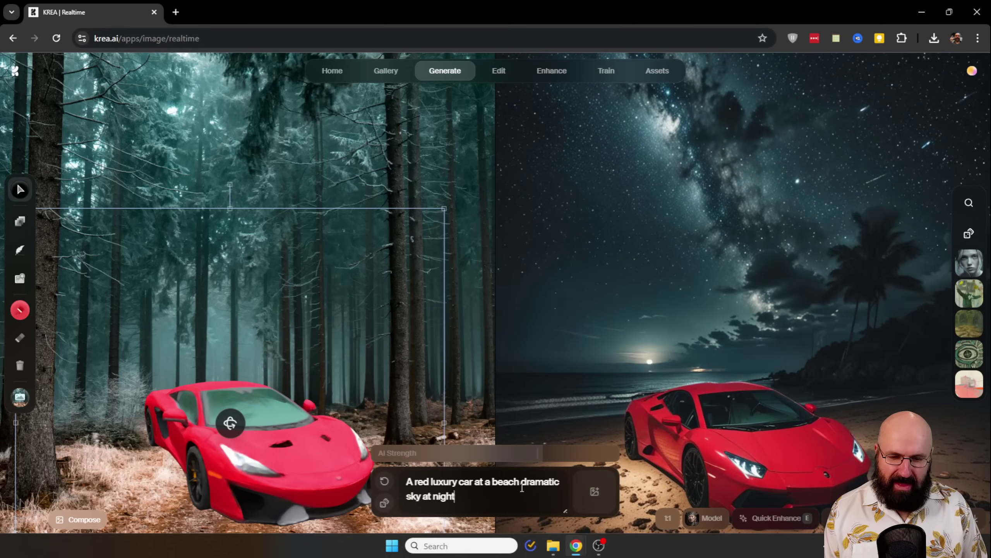
# Insert 'tropical' before 'beach' and rotate the car to face left.
pyautogui.click(495, 486)
pyautogui.write('tropical')
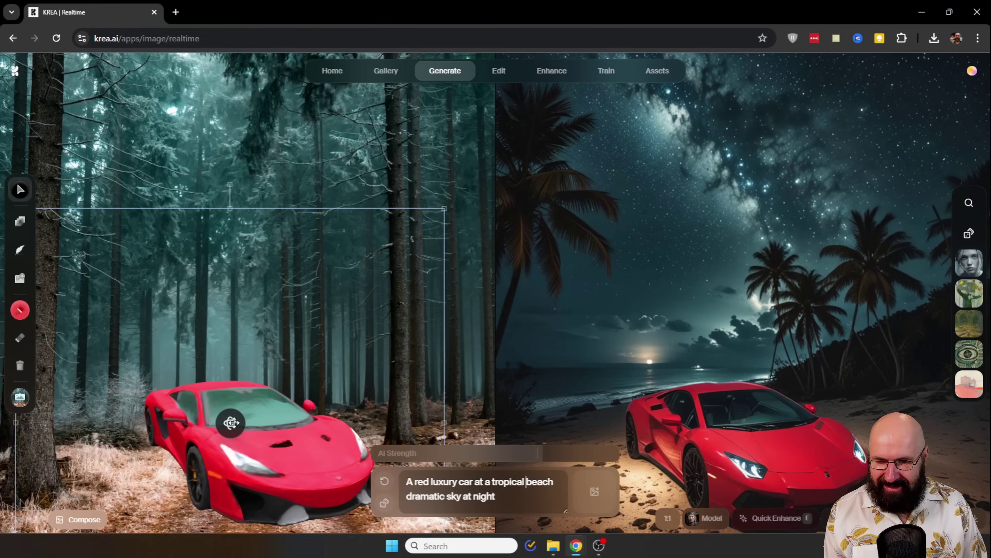
pyautogui.moveTo(230, 423); pyautogui.dragTo(160, 420)
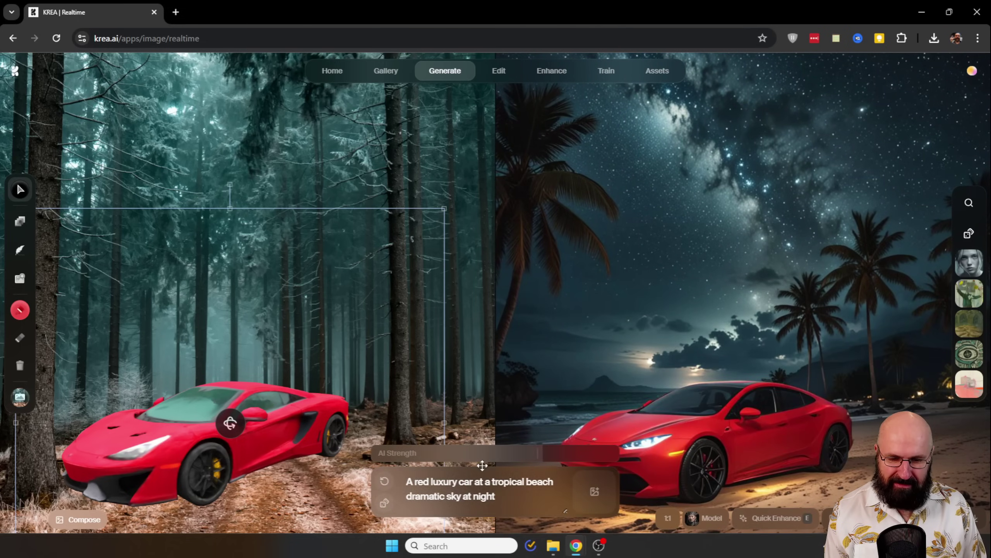
# Drag the prompt panel to the top of the screen and reposition the car lower on the canvas.
pyautogui.moveTo(482, 464); pyautogui.dragTo(487, 113)
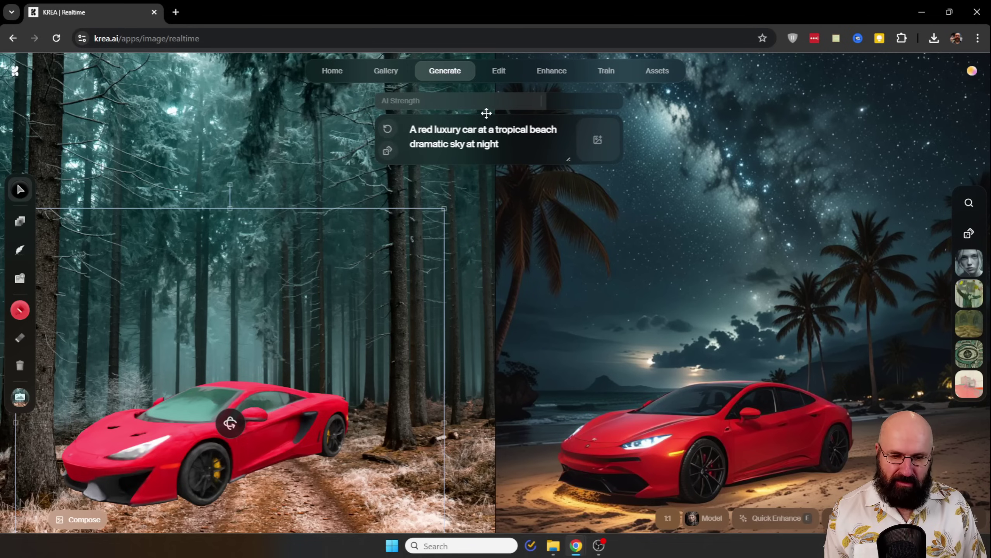
pyautogui.moveTo(274, 425); pyautogui.dragTo(325, 431)
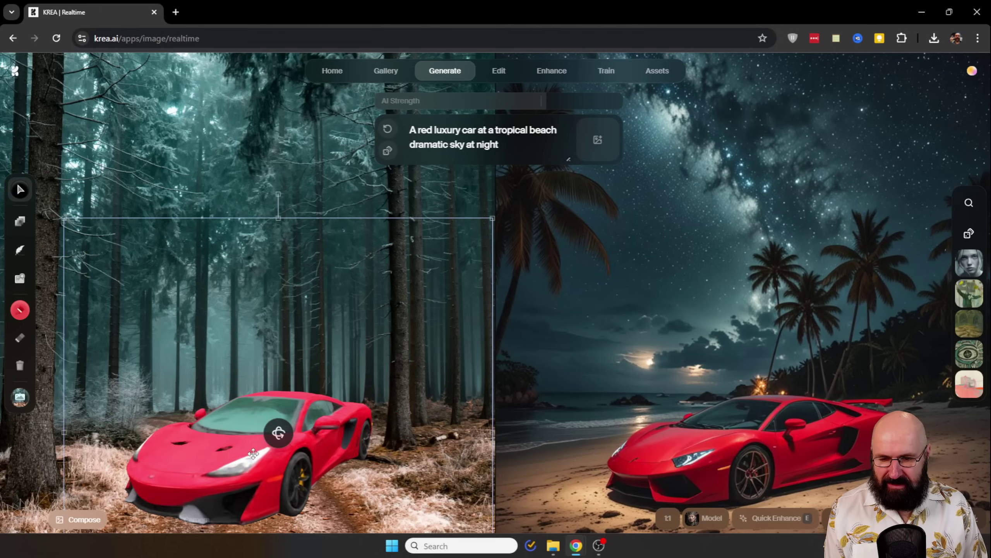
pyautogui.moveTo(243, 454); pyautogui.dragTo(237, 442)
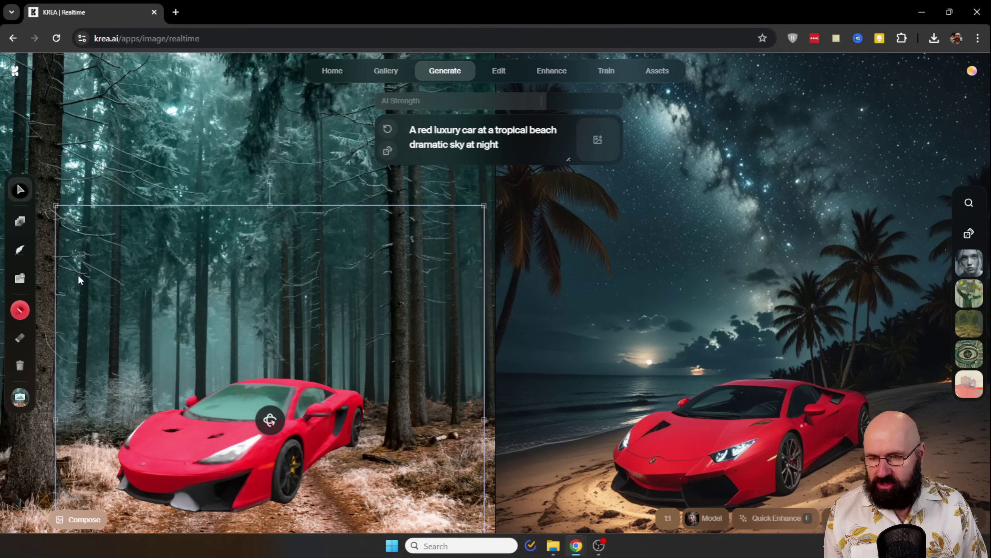
# Draw a circle in the forest sky with the circle shape tool.
pyautogui.click(17, 225)
pyautogui.click(75, 221)
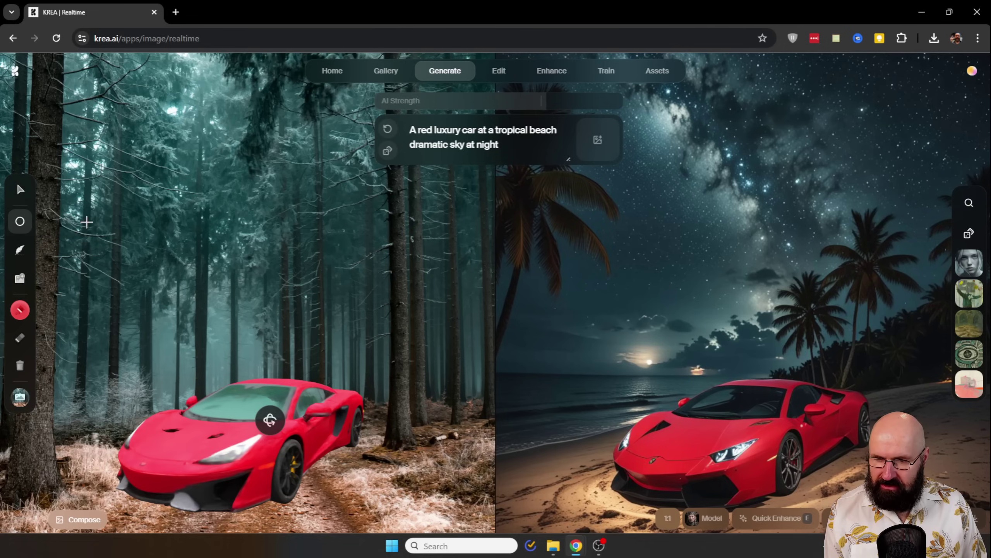
pyautogui.moveTo(138, 184); pyautogui.dragTo(258, 297)
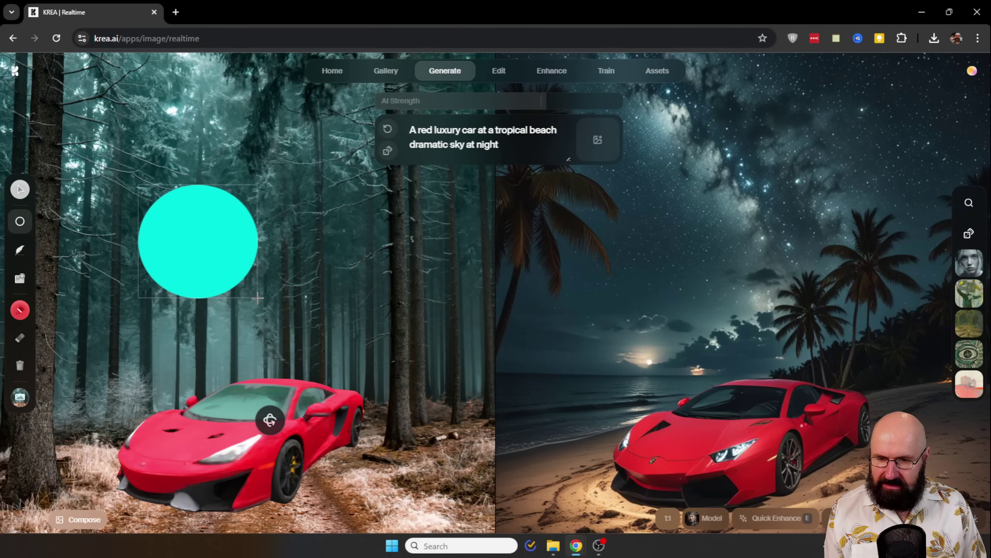
pyautogui.rightClick(221, 246)
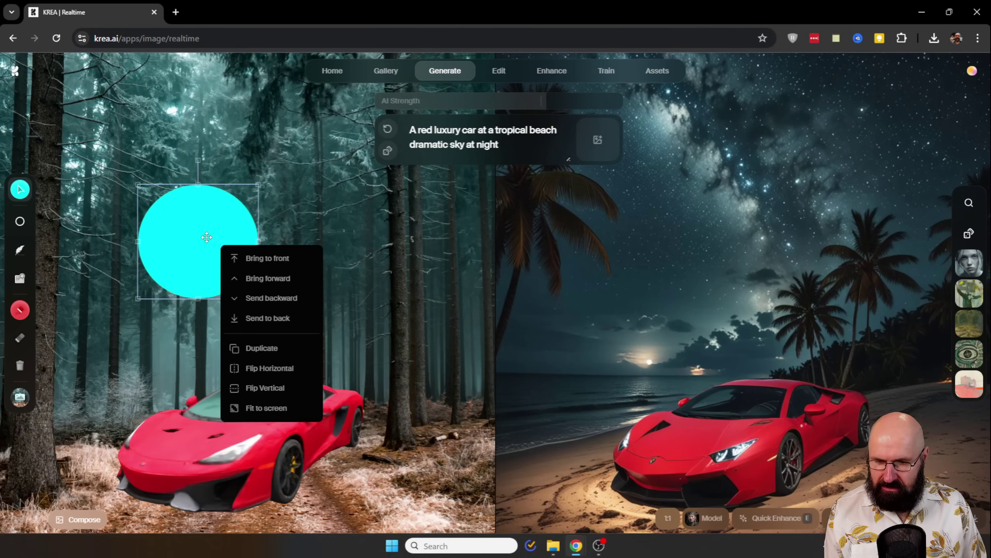
pyautogui.click(192, 230)
# Colour the circle a light peach-orange and move it up near the canvas top.
pyautogui.doubleClick(197, 289)
pyautogui.click(80, 133)
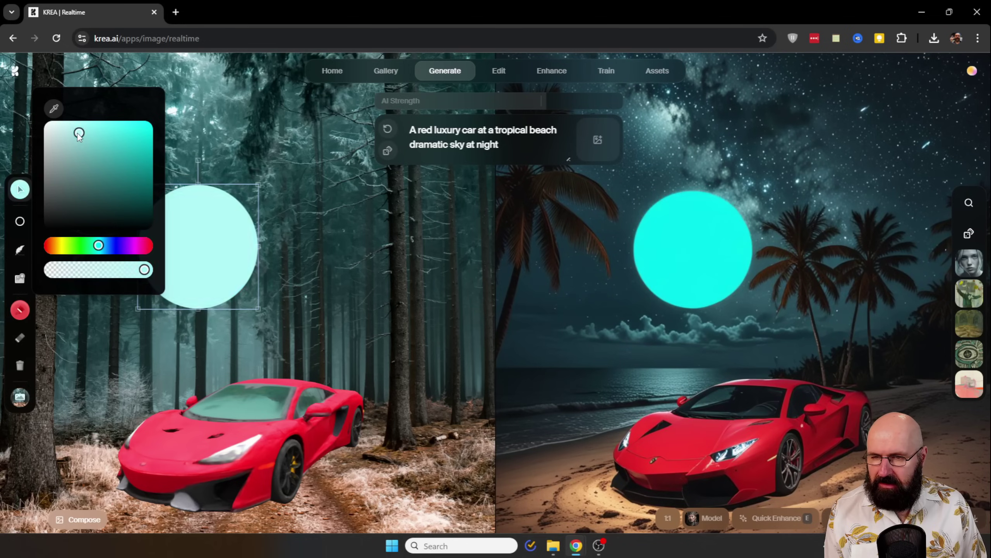
pyautogui.moveTo(77, 134); pyautogui.dragTo(65, 129)
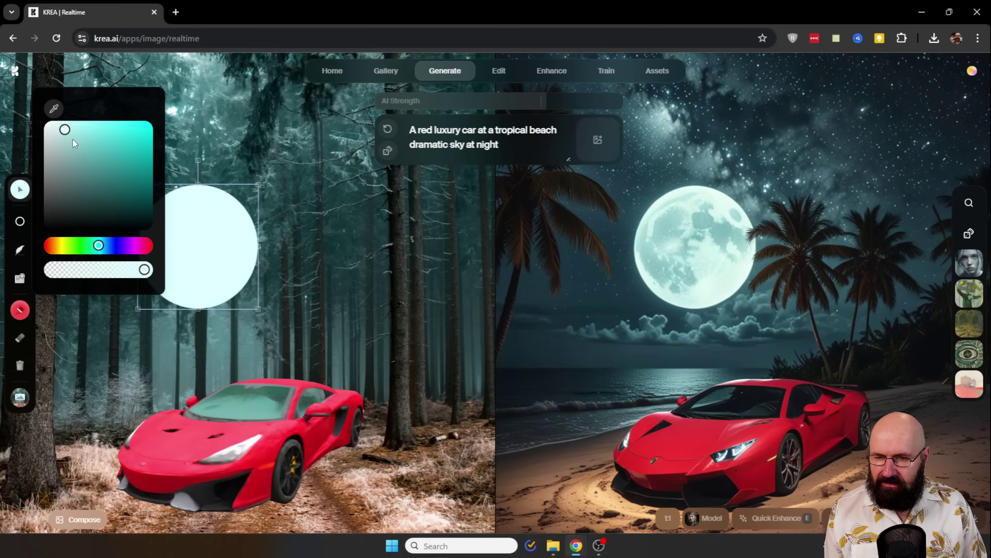
pyautogui.moveTo(98, 245); pyautogui.dragTo(60, 244)
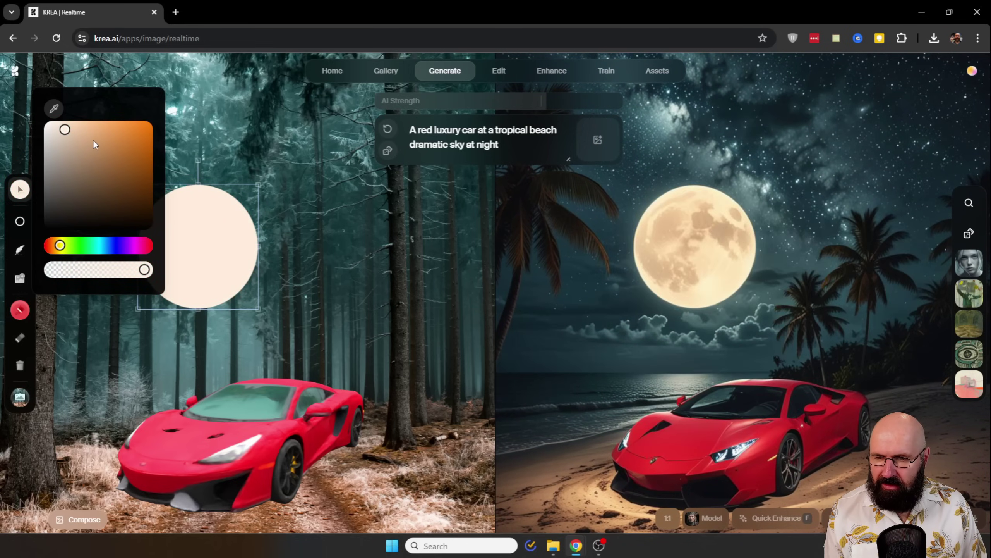
pyautogui.click(99, 131)
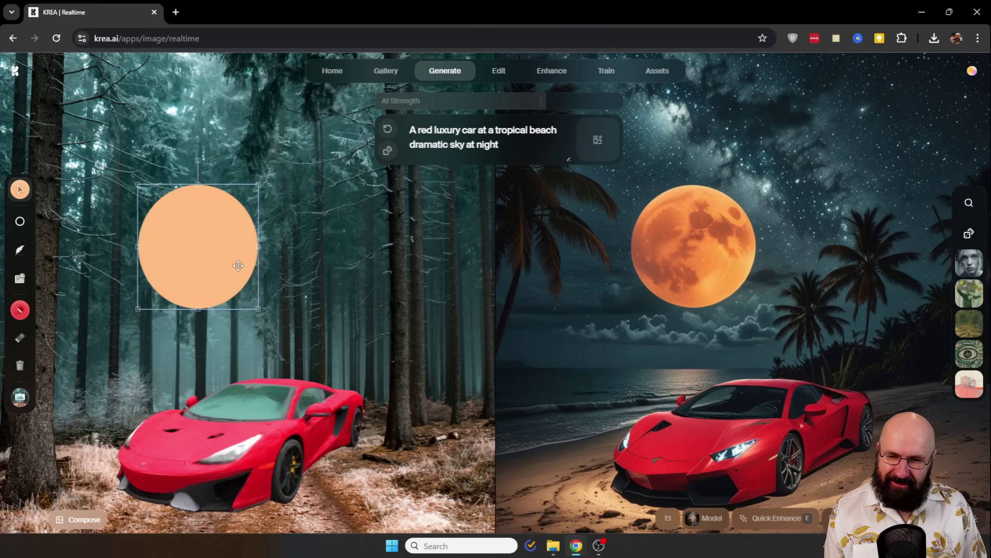
pyautogui.moveTo(219, 272); pyautogui.dragTo(225, 187)
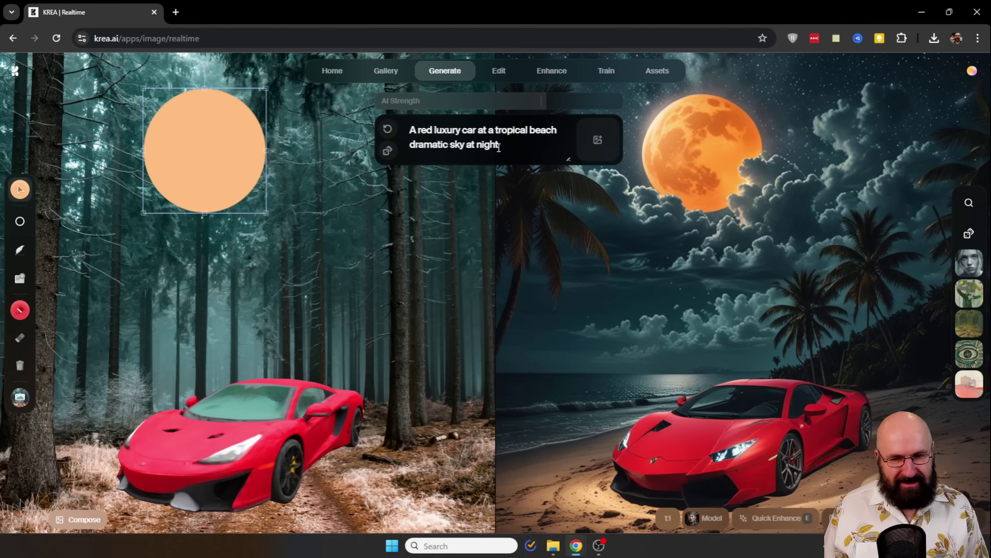
# Move the circle down toward the car and place it behind the car in layer order.
pyautogui.moveTo(217, 146); pyautogui.dragTo(242, 159)
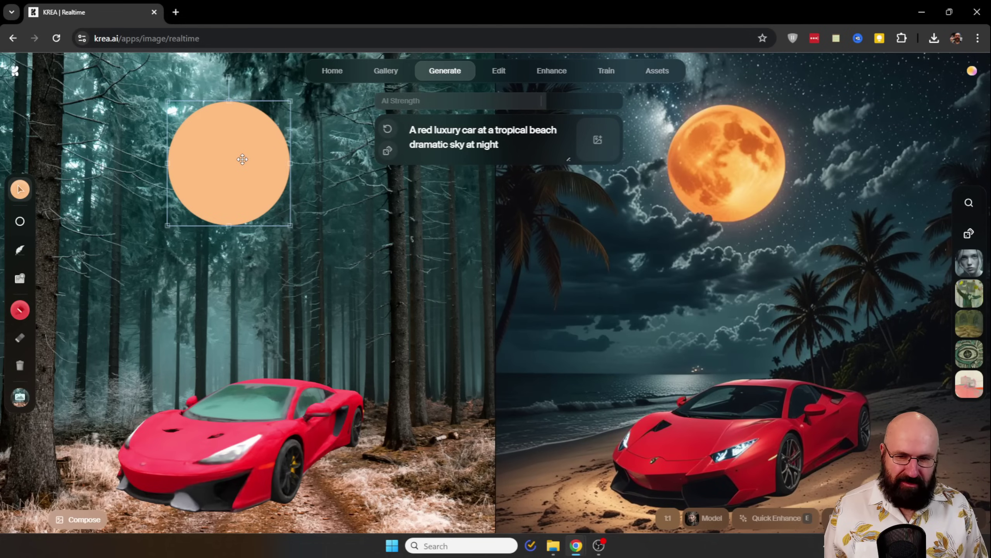
pyautogui.moveTo(242, 159); pyautogui.dragTo(211, 353)
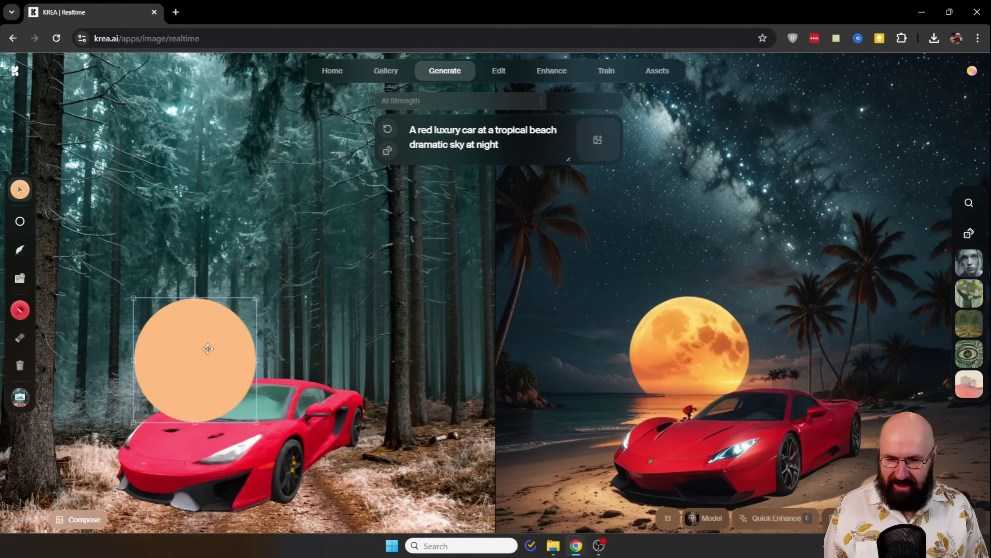
pyautogui.rightClick(209, 350)
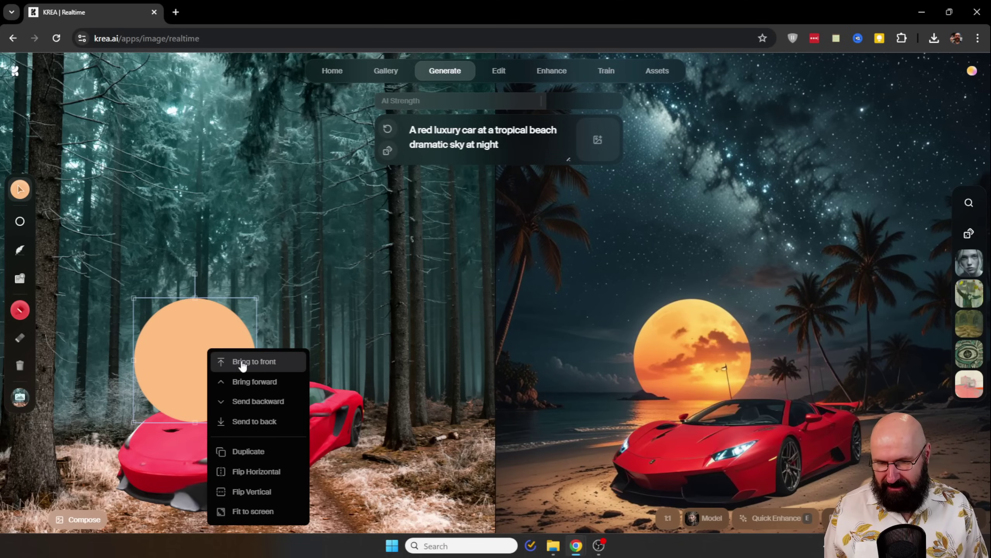
pyautogui.click(256, 401)
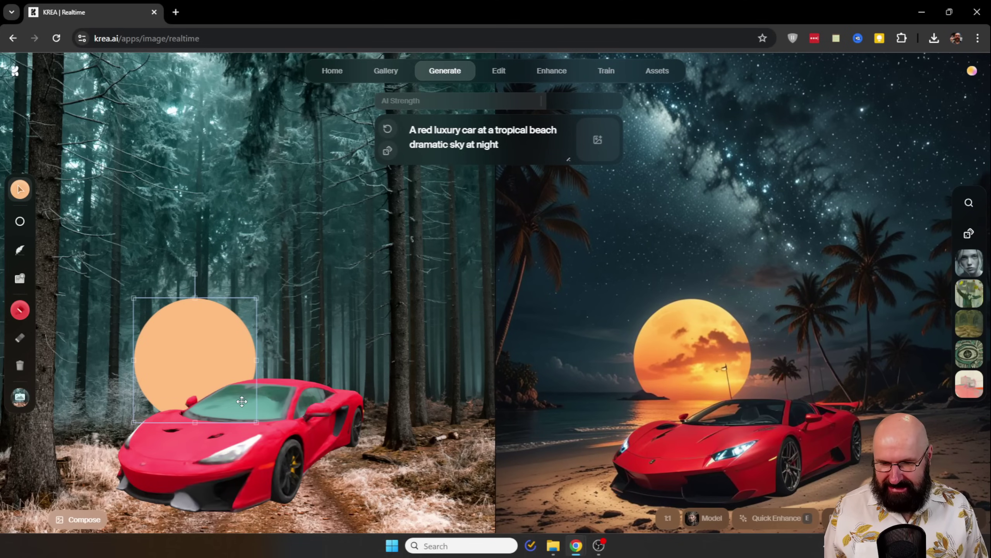
# Adjust the circle's size and position, ending smaller and higher in the forest sky.
pyautogui.moveTo(207, 336); pyautogui.dragTo(217, 350)
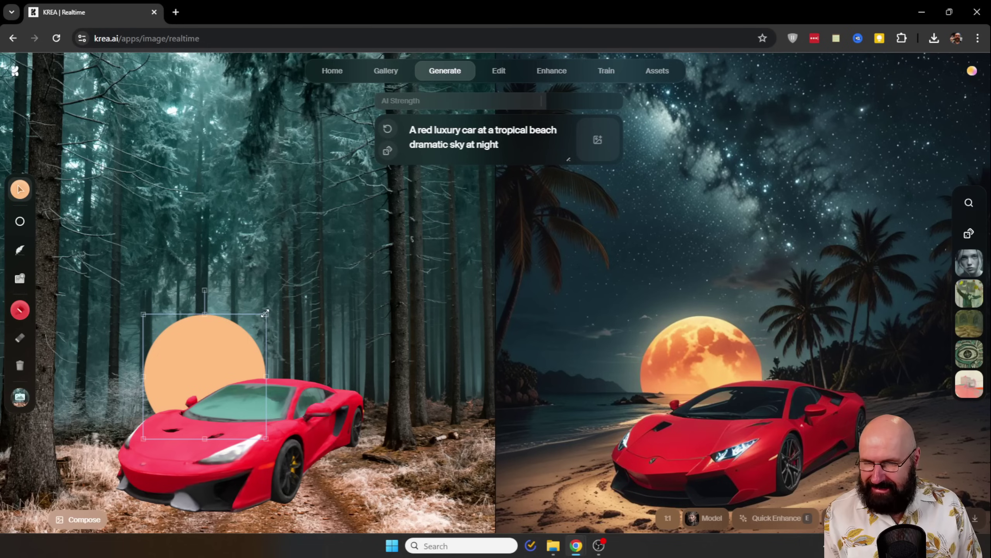
pyautogui.moveTo(265, 313); pyautogui.dragTo(302, 242)
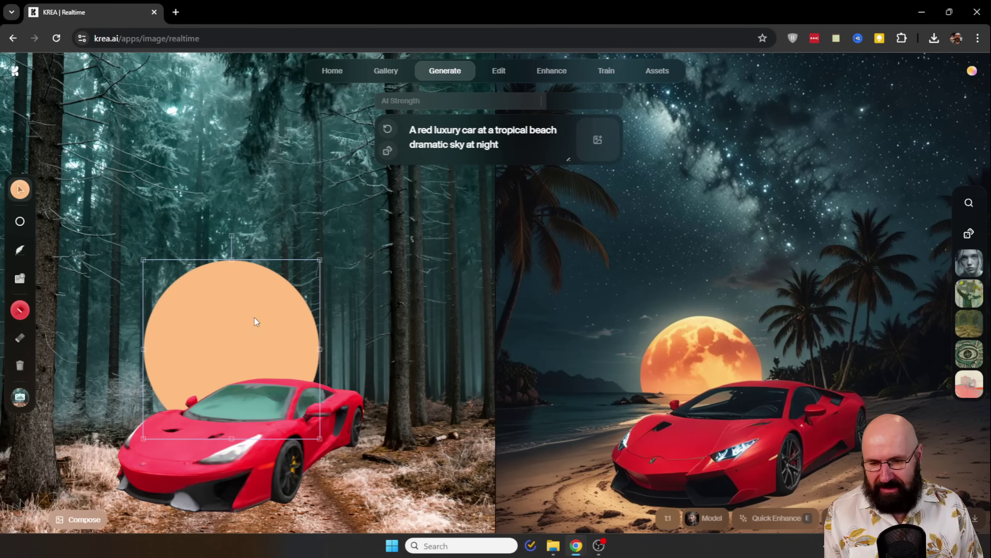
pyautogui.moveTo(256, 321); pyautogui.dragTo(233, 333)
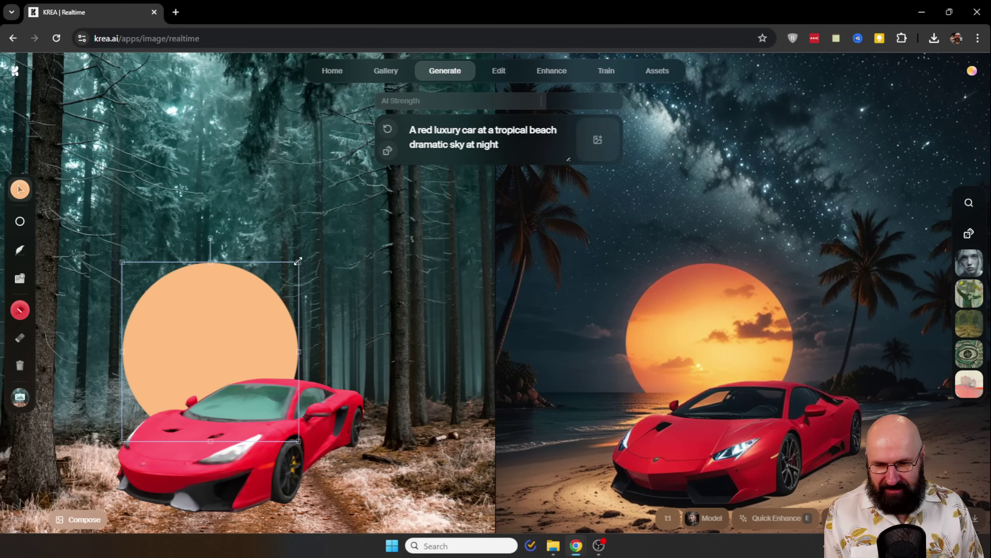
pyautogui.moveTo(299, 261); pyautogui.dragTo(196, 208)
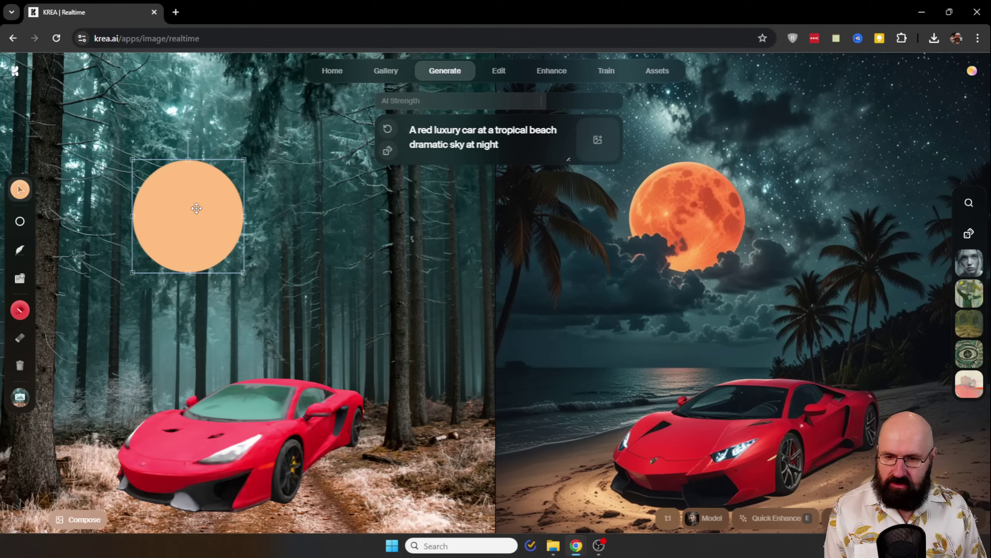
# Raise the circle up and right, recolour it pale cream-peach, then nudge it slightly down.
pyautogui.moveTo(196, 208); pyautogui.dragTo(219, 184)
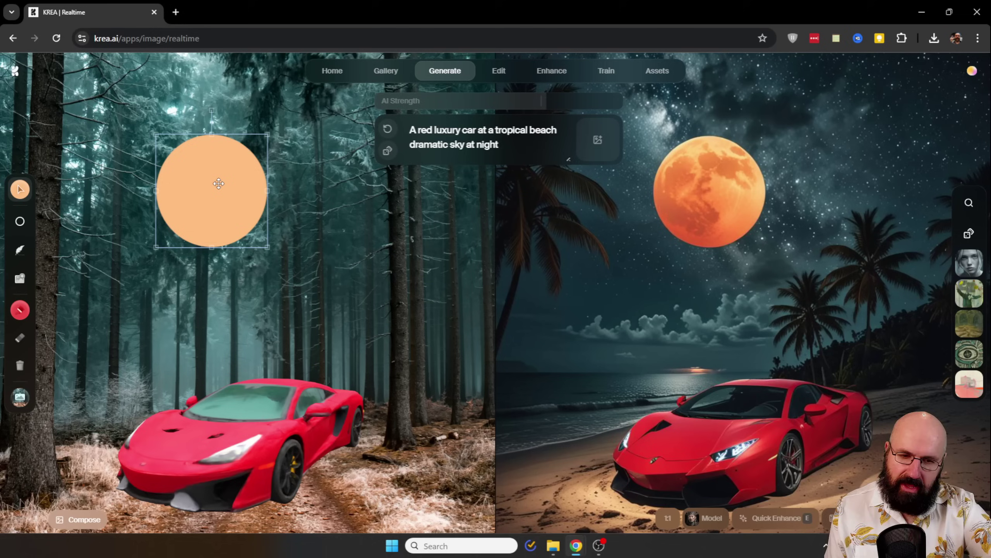
pyautogui.moveTo(219, 183); pyautogui.dragTo(281, 160)
pyautogui.click(18, 187)
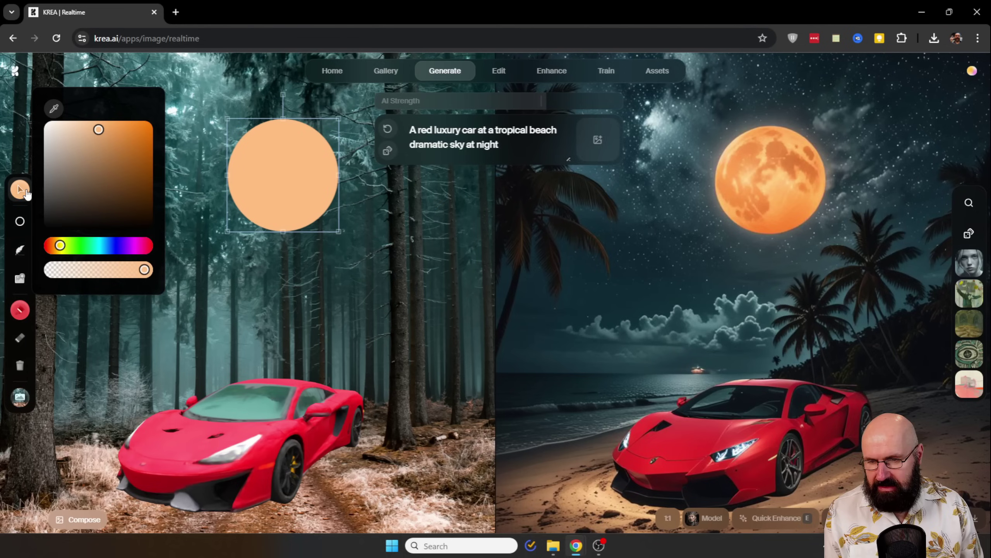
pyautogui.click(68, 129)
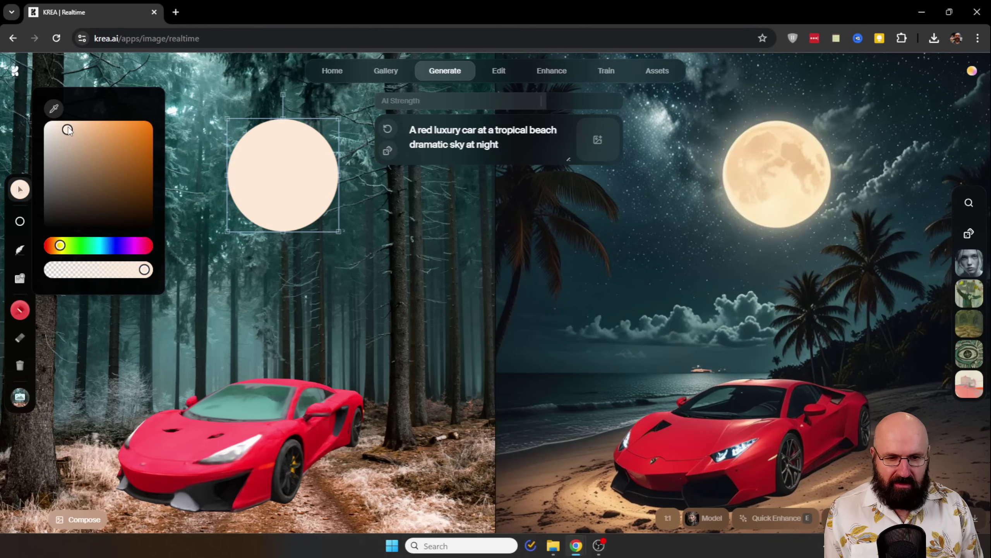
pyautogui.moveTo(287, 175); pyautogui.dragTo(285, 200)
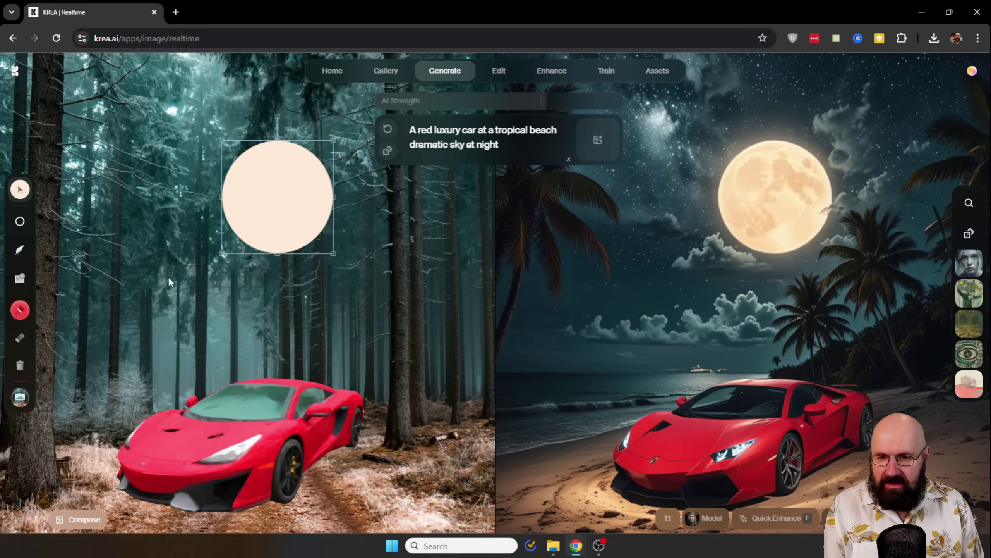
# Rotate the red car to a more side-on angle, rescale it, and shift it slightly down.
pyautogui.click(225, 435)
pyautogui.moveTo(267, 420); pyautogui.dragTo(261, 414)
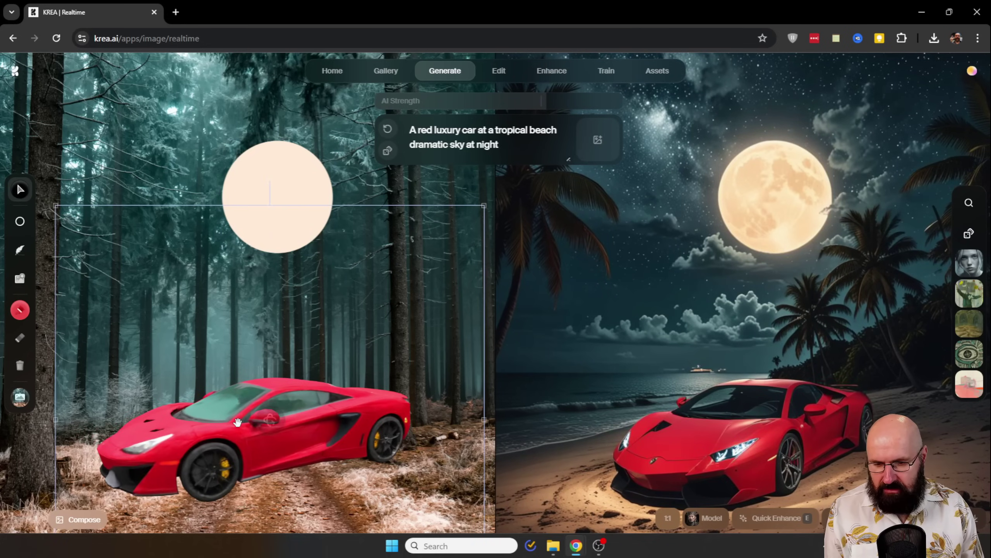
pyautogui.moveTo(484, 205); pyautogui.dragTo(522, 160)
pyautogui.moveTo(316, 393); pyautogui.dragTo(313, 402)
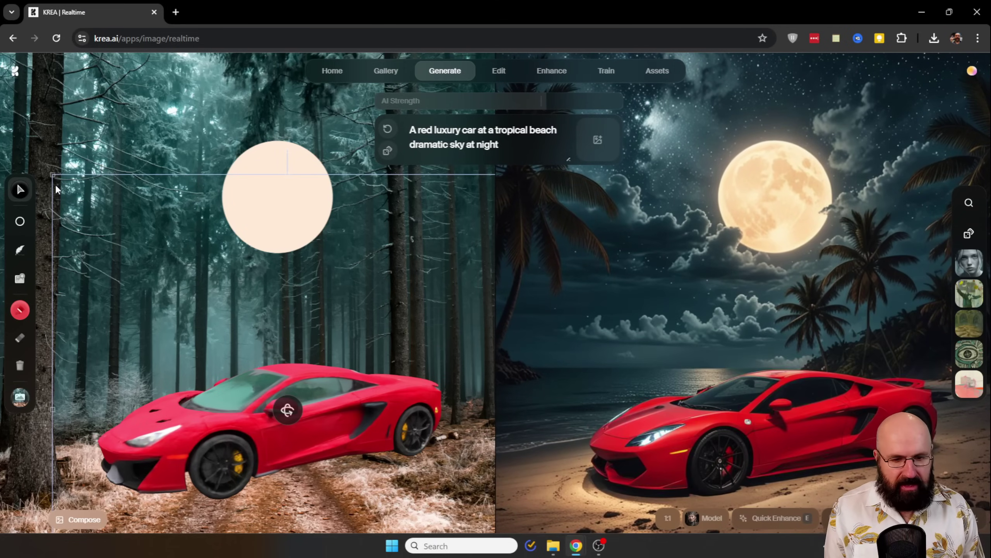
pyautogui.moveTo(51, 174); pyautogui.dragTo(80, 199)
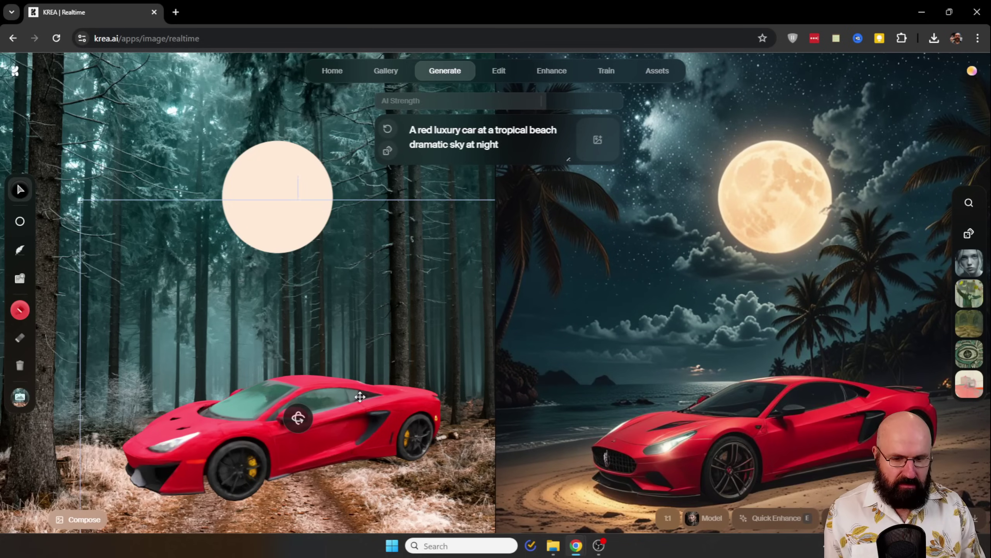
pyautogui.moveTo(299, 419); pyautogui.dragTo(309, 429)
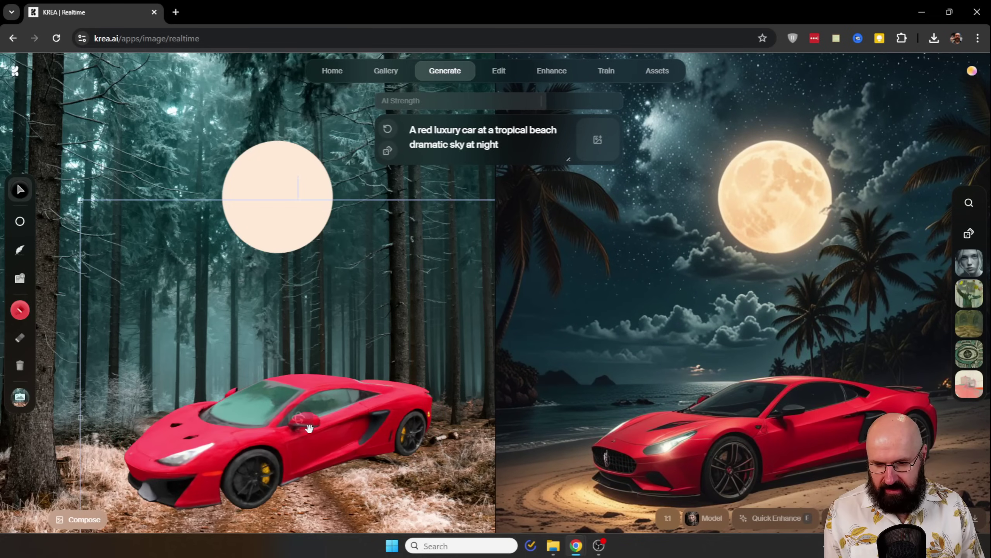